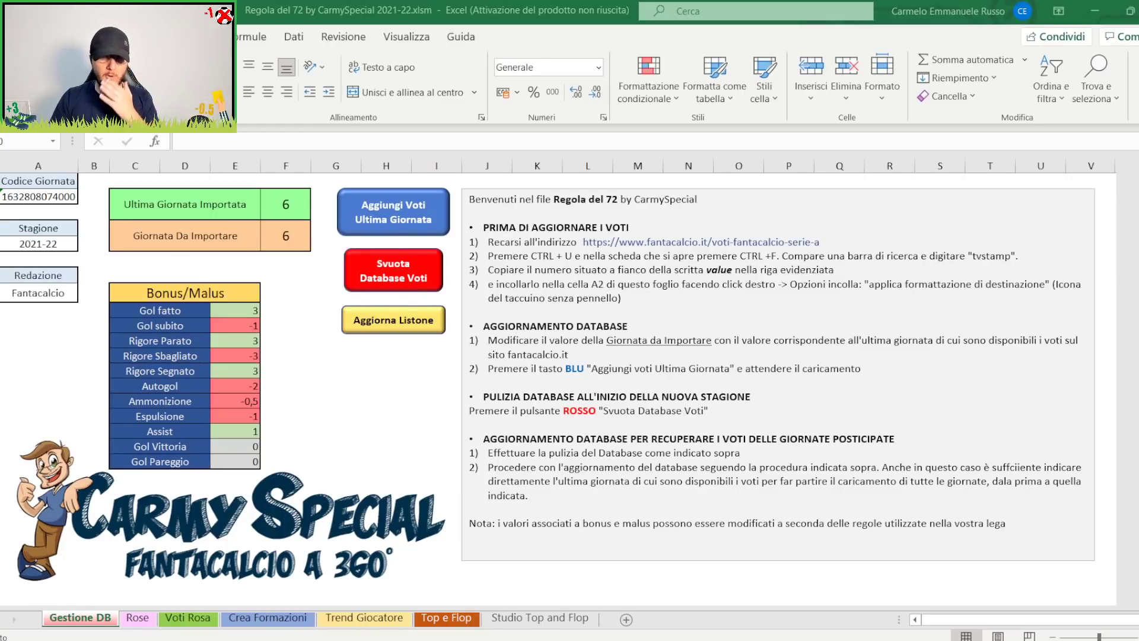
Step: Scroll the Giornata 7 Voti Fantacalcio page and bring up its page source
{"action": "left_click", "coordinate": [583, 617]}
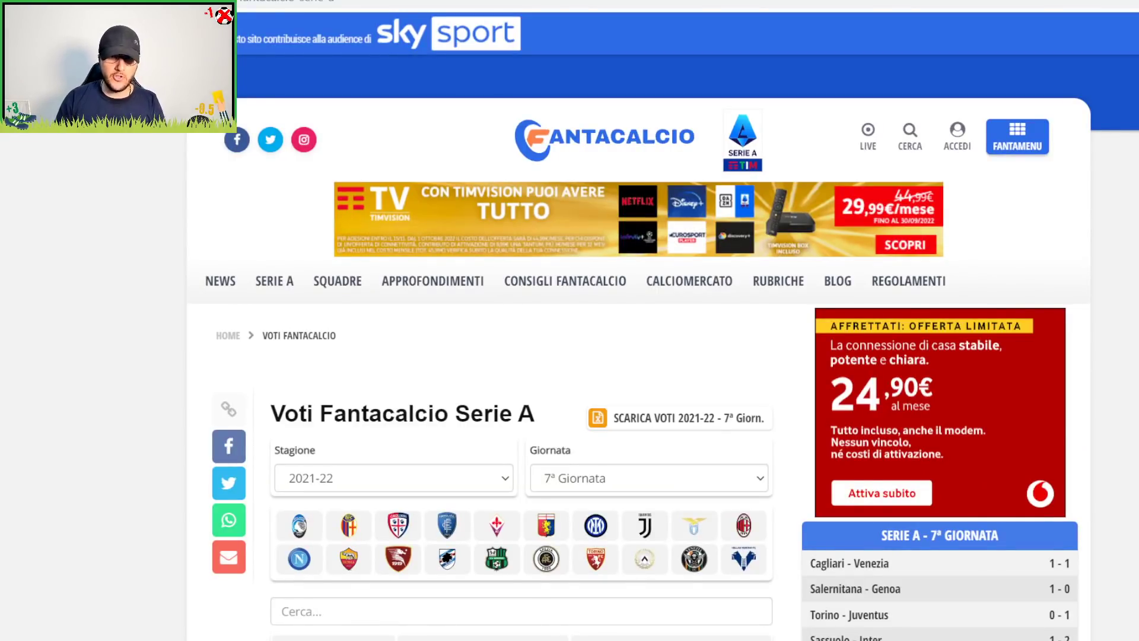
{"action": "scroll", "coordinate": [574, 543], "scroll_direction": "down", "scroll_amount": 4}
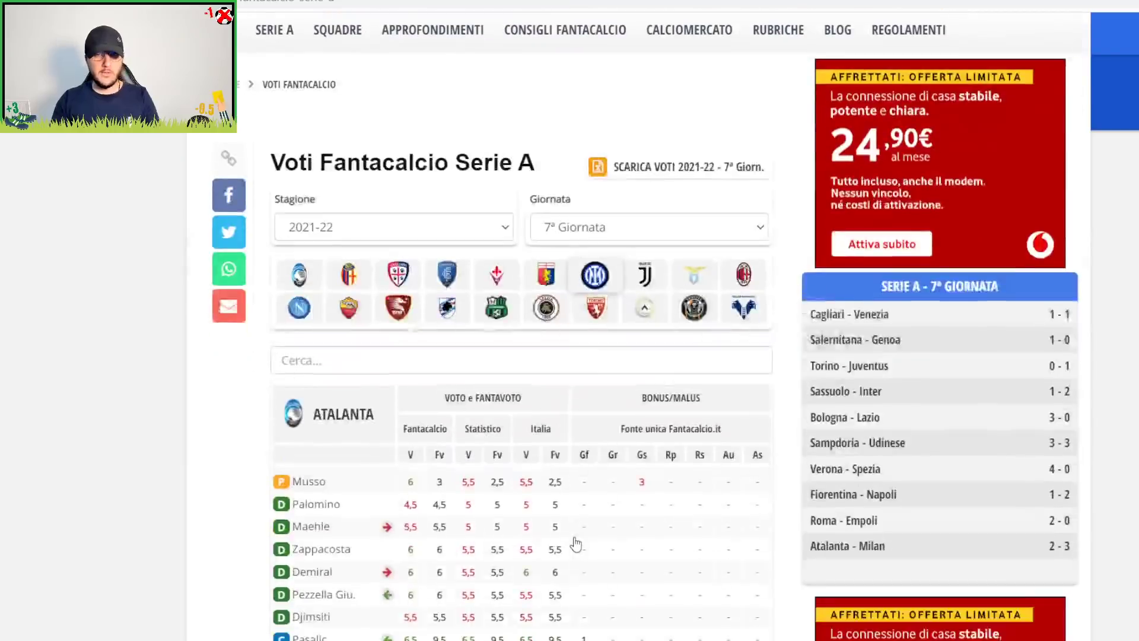
{"action": "scroll", "coordinate": [575, 543], "scroll_direction": "up", "scroll_amount": 1}
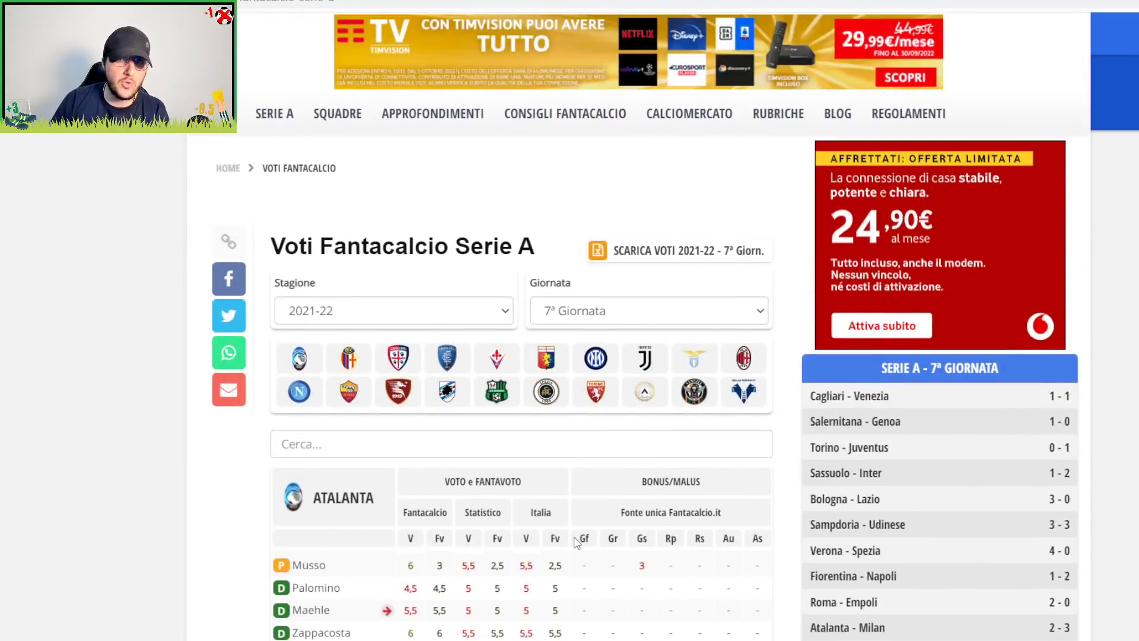
{"action": "scroll", "coordinate": [574, 541], "scroll_direction": "down", "scroll_amount": 2}
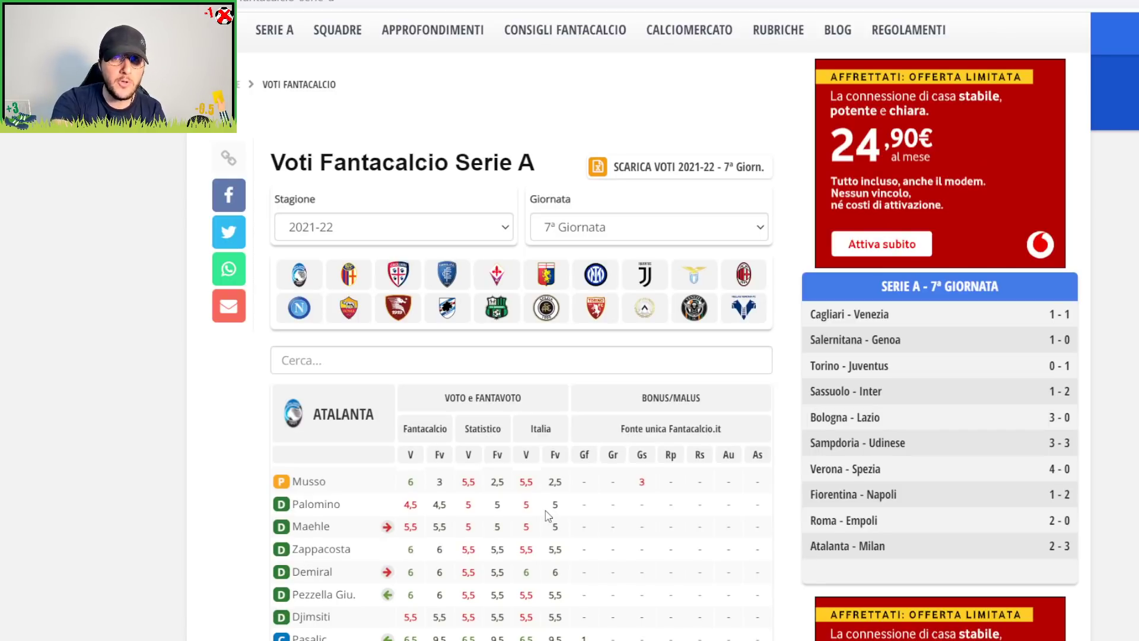
{"action": "key", "text": "F5"}
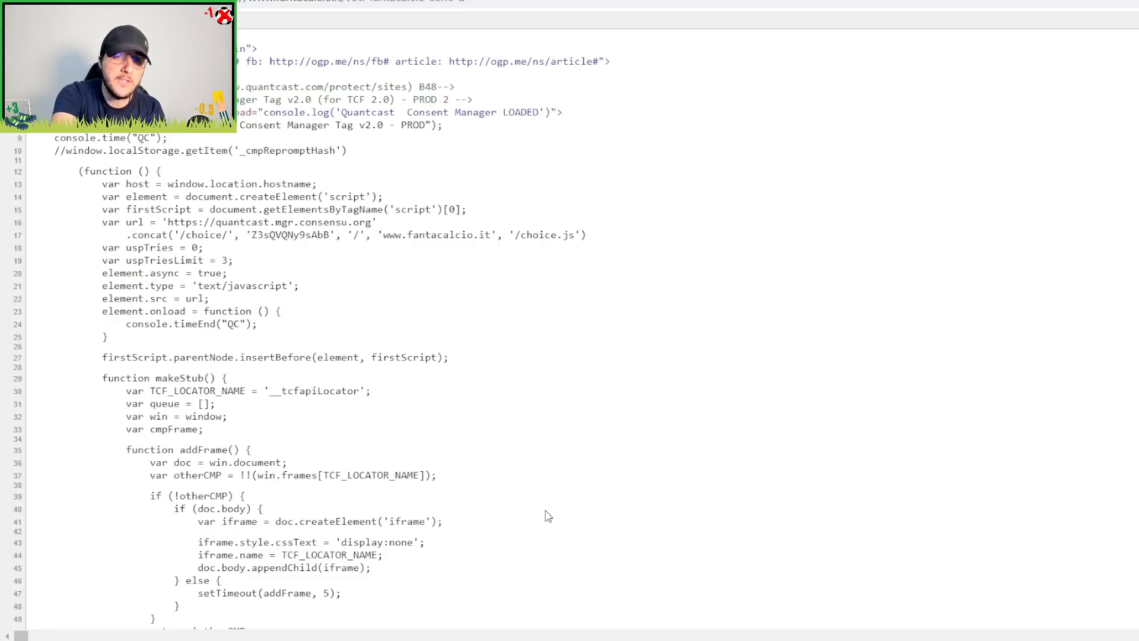
{"action": "key", "text": "ctrl+f"}
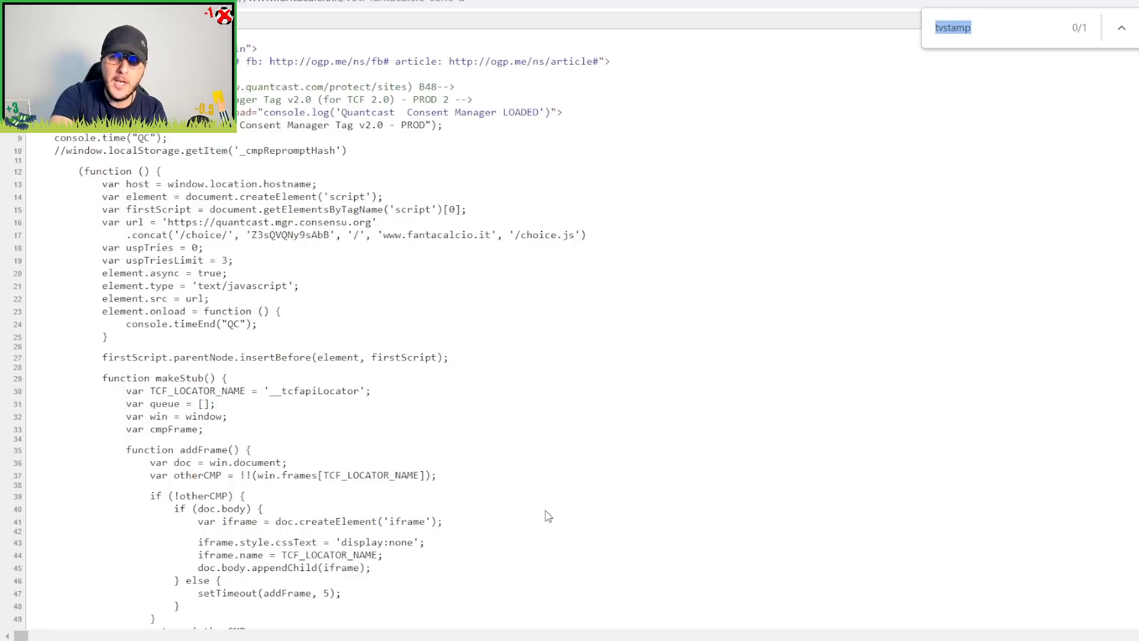
{"action": "left_click", "coordinate": [960, 33]}
{"action": "double_click", "coordinate": [963, 31]}
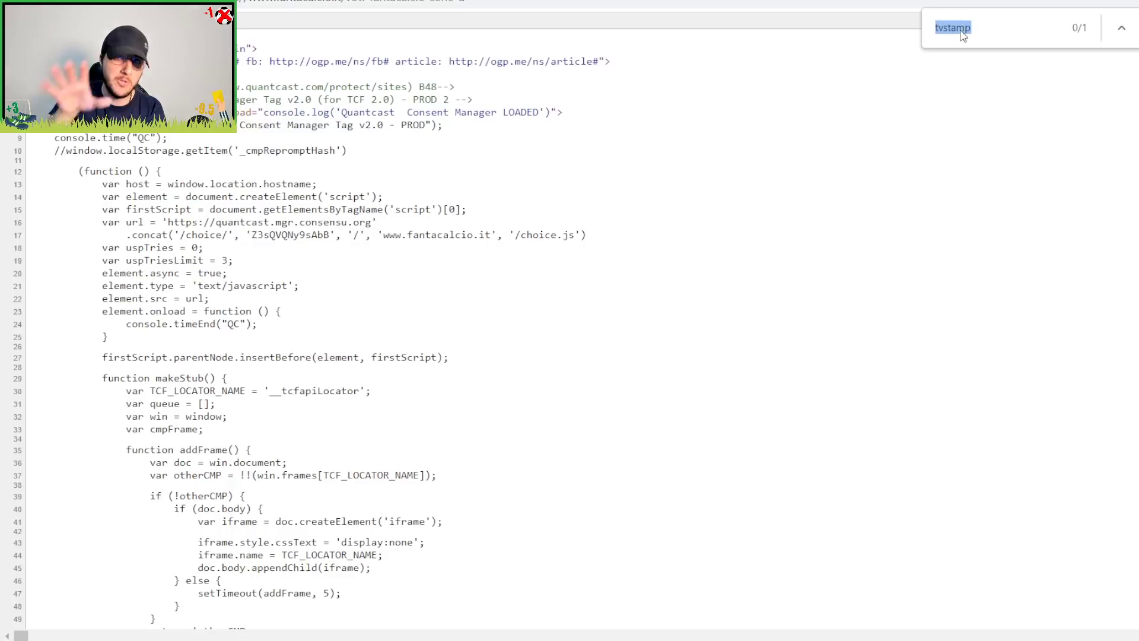
{"action": "key", "text": "Return"}
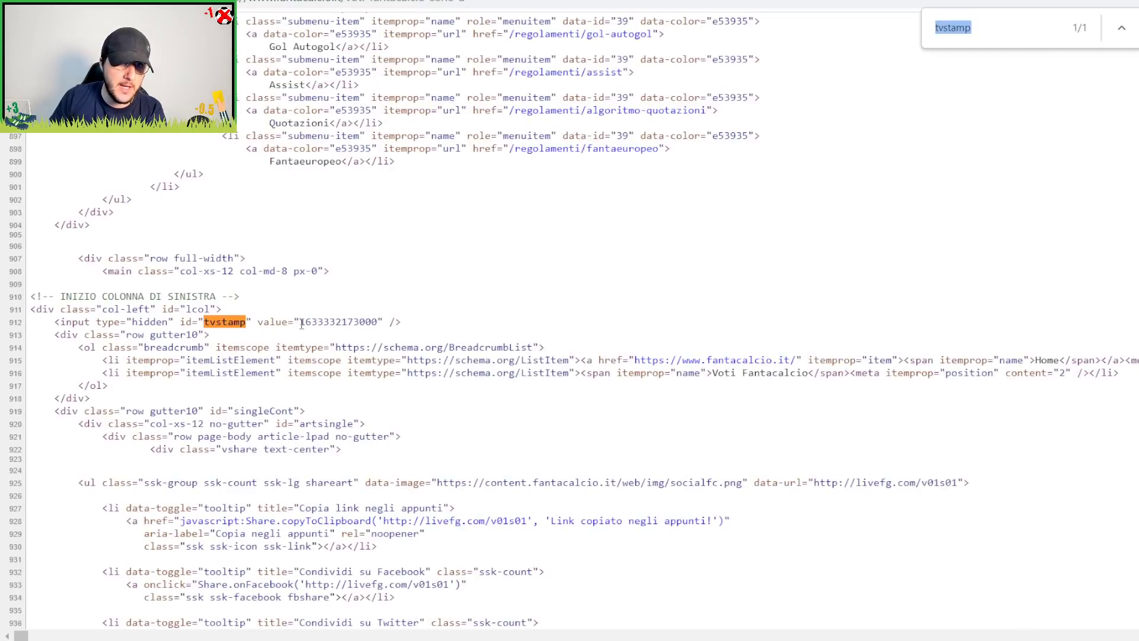
{"action": "left_click_drag", "start_coordinate": [301, 323], "coordinate": [386, 322]}
{"action": "key", "text": "ctrl+c"}
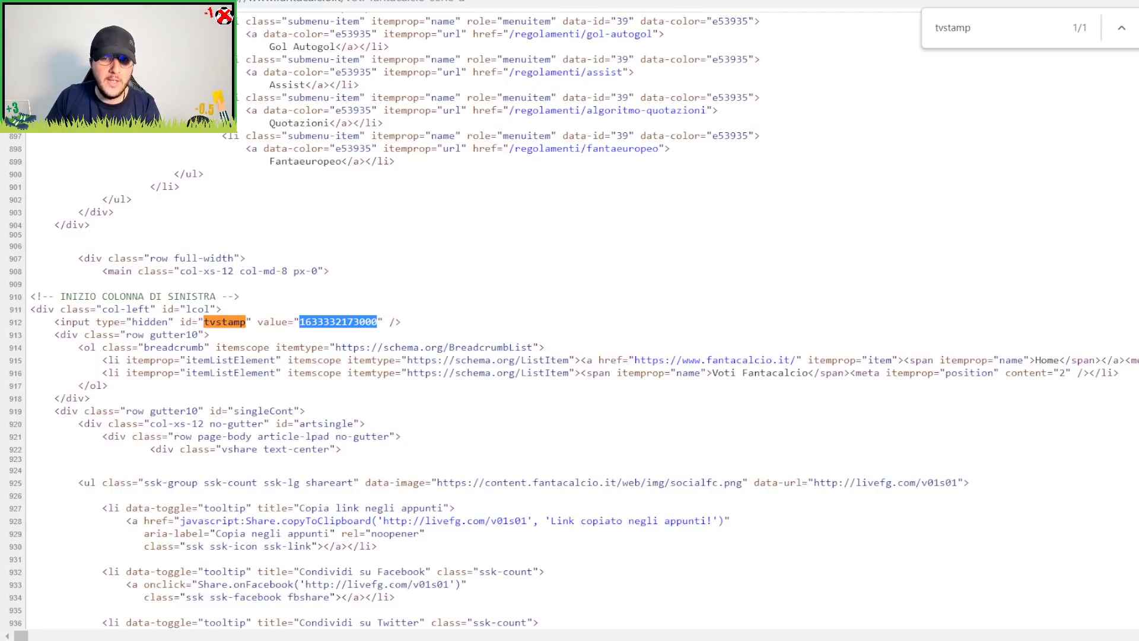
{"action": "key", "text": "alt+Tab"}
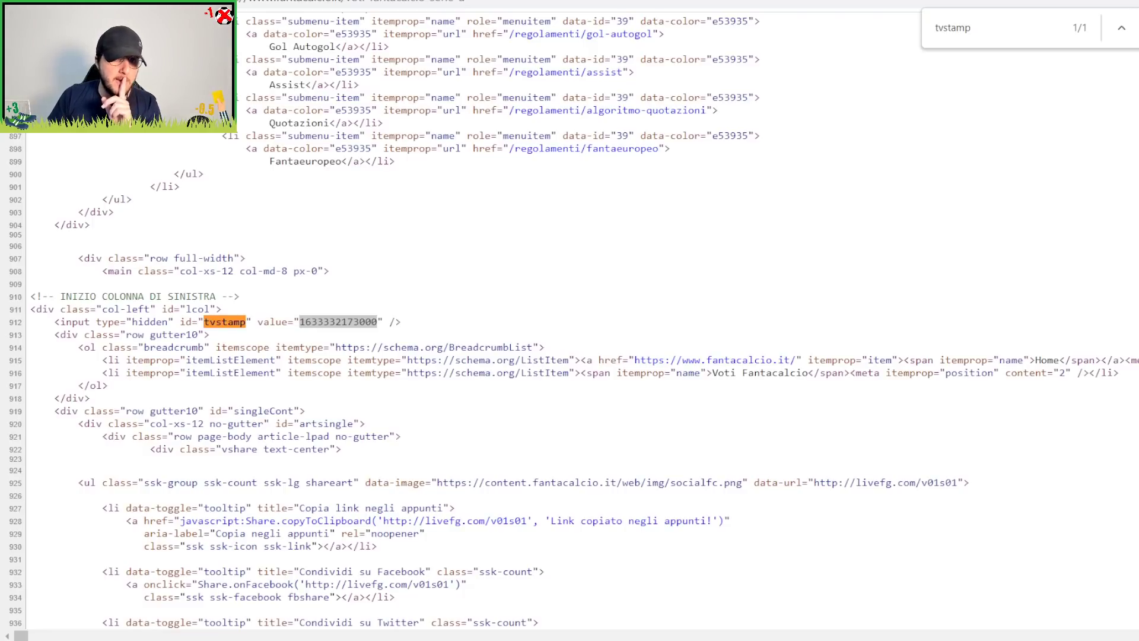
{"action": "key", "text": "alt+Tab"}
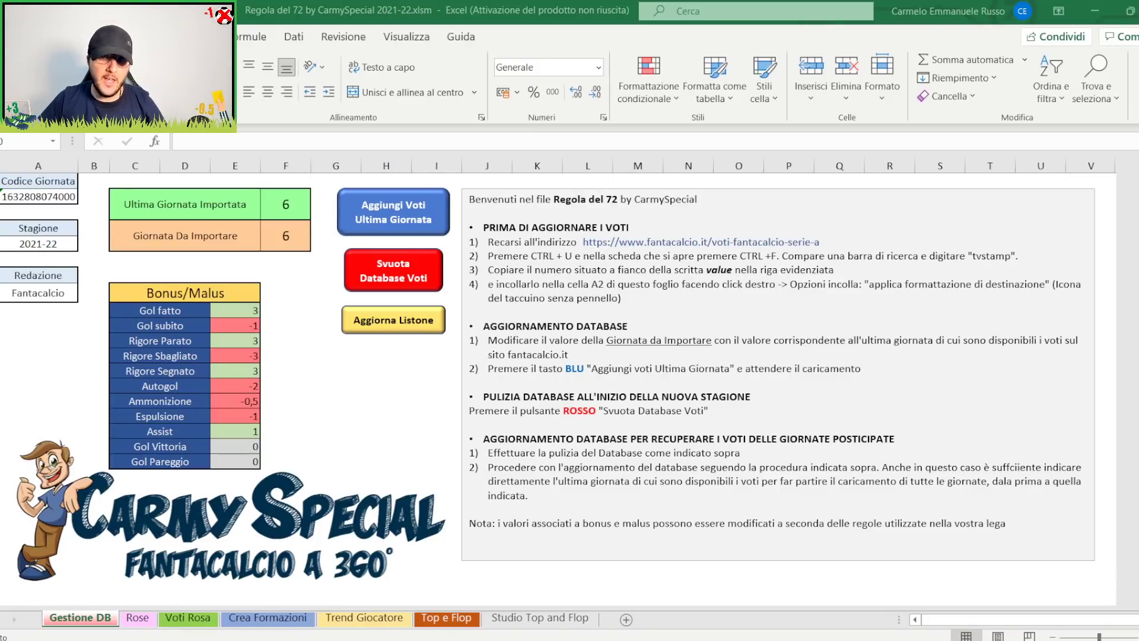
{"action": "left_click", "coordinate": [39, 325]}
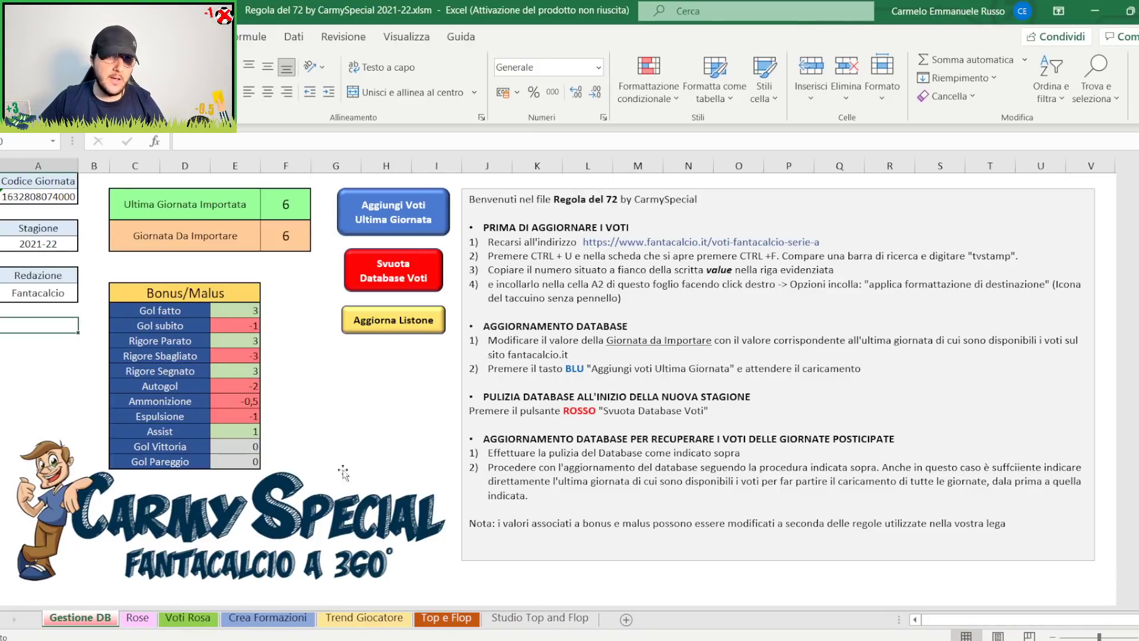
{"action": "left_click", "coordinate": [33, 202]}
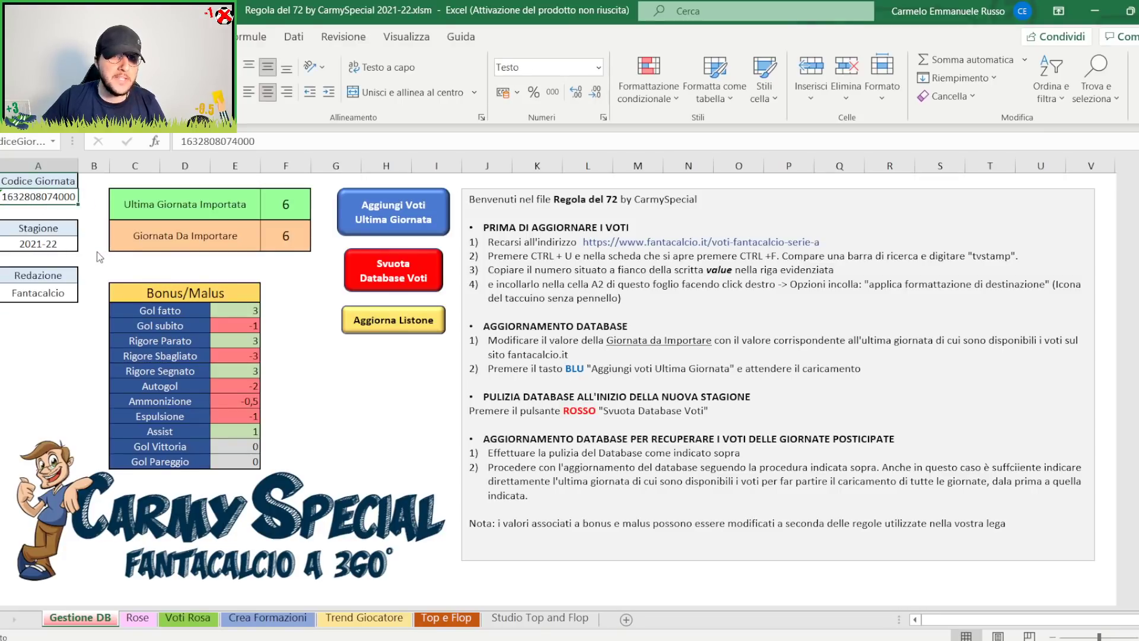
{"action": "key", "text": "ctrl+v"}
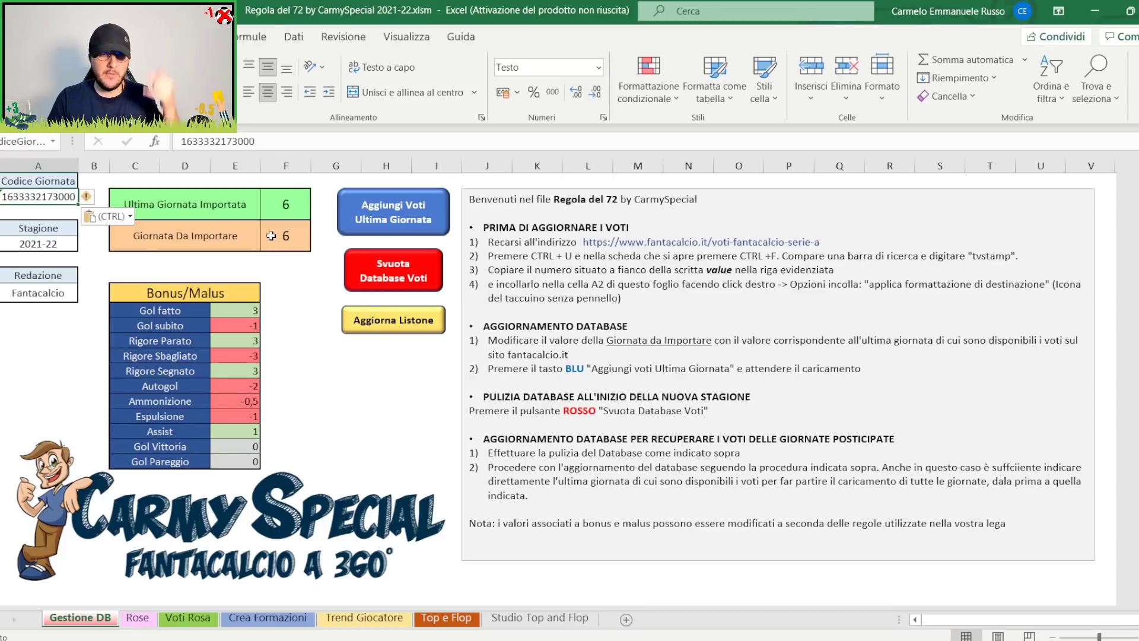
{"action": "left_click", "coordinate": [271, 236]}
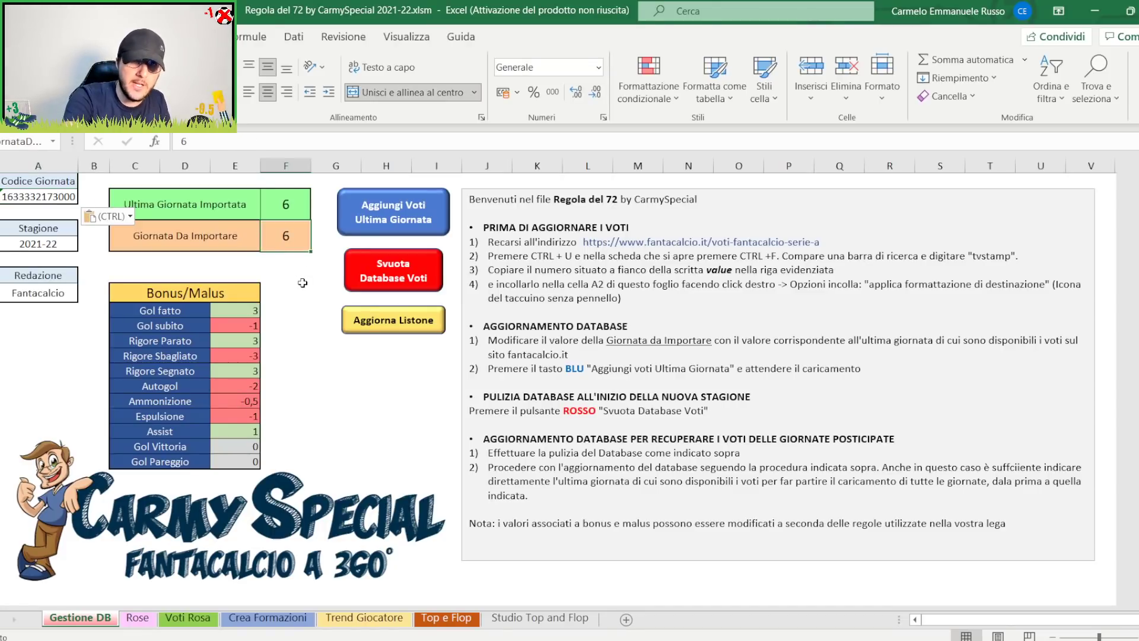
{"action": "type", "text": "7"}
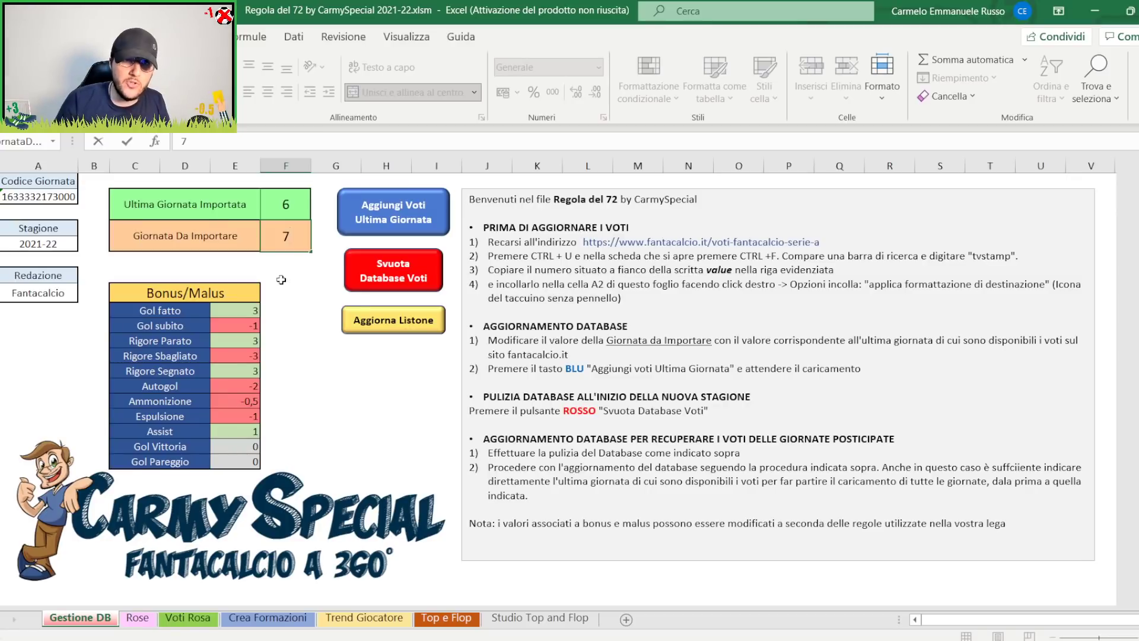
Step: Run the Aggiungi Voti Ultima Giornata button to import the matchday 7 ratings
{"action": "left_click", "coordinate": [408, 224]}
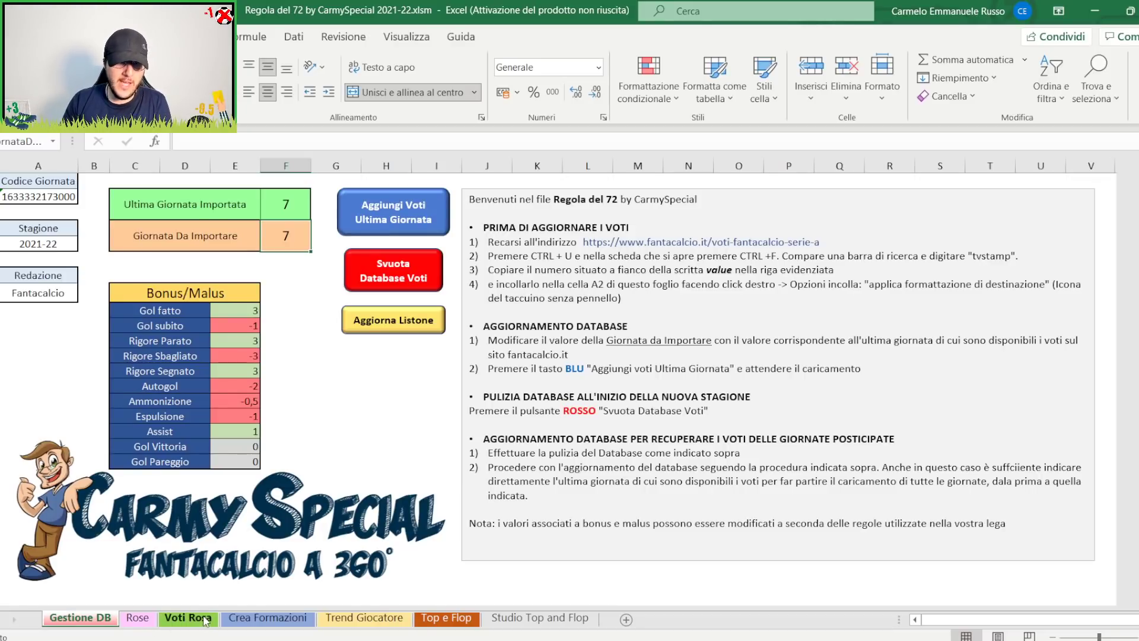
Step: On the Rose sheet, try ROSA_2 in the A2 lineup selector, then set it to ROSA_1
{"action": "left_click", "coordinate": [136, 619]}
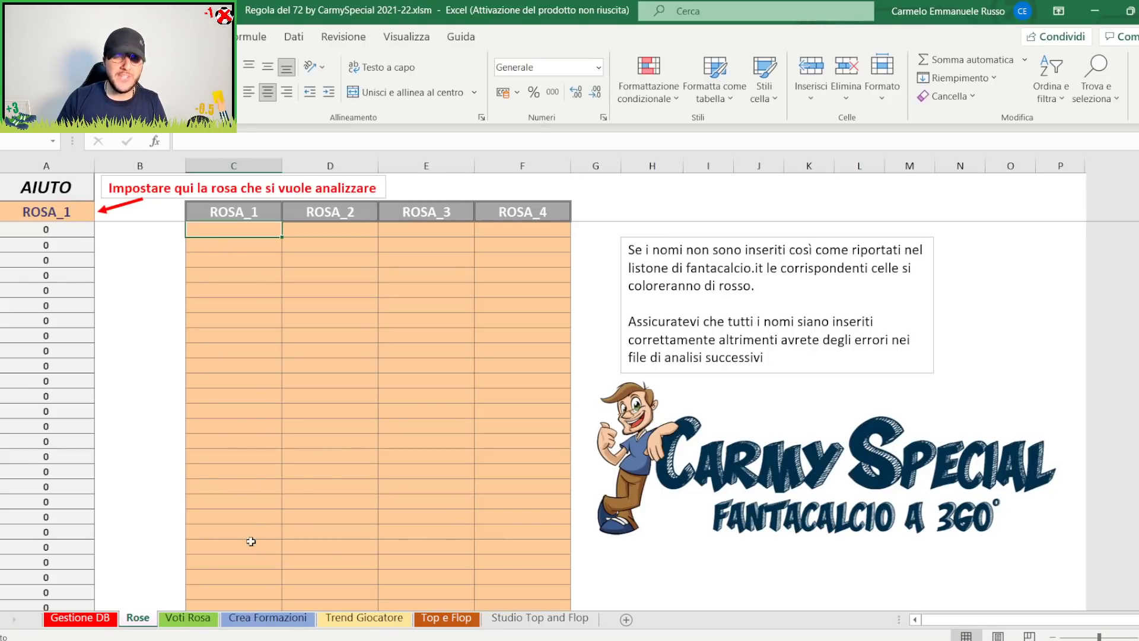
{"action": "left_click", "coordinate": [55, 206]}
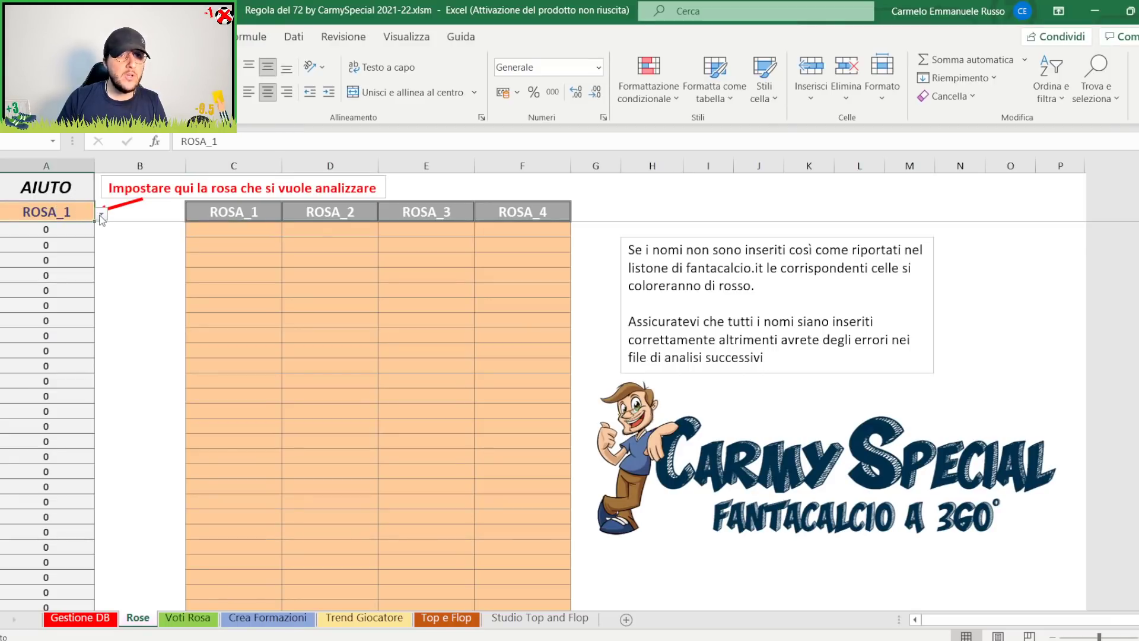
{"action": "left_click", "coordinate": [82, 241]}
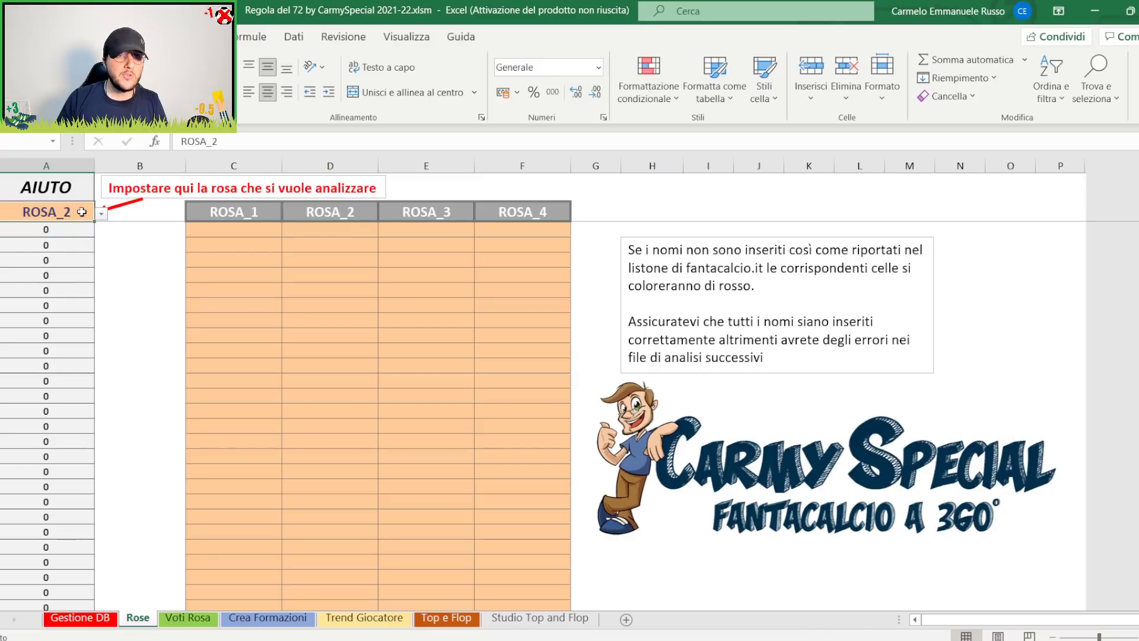
{"action": "left_click", "coordinate": [101, 214]}
{"action": "left_click", "coordinate": [83, 231]}
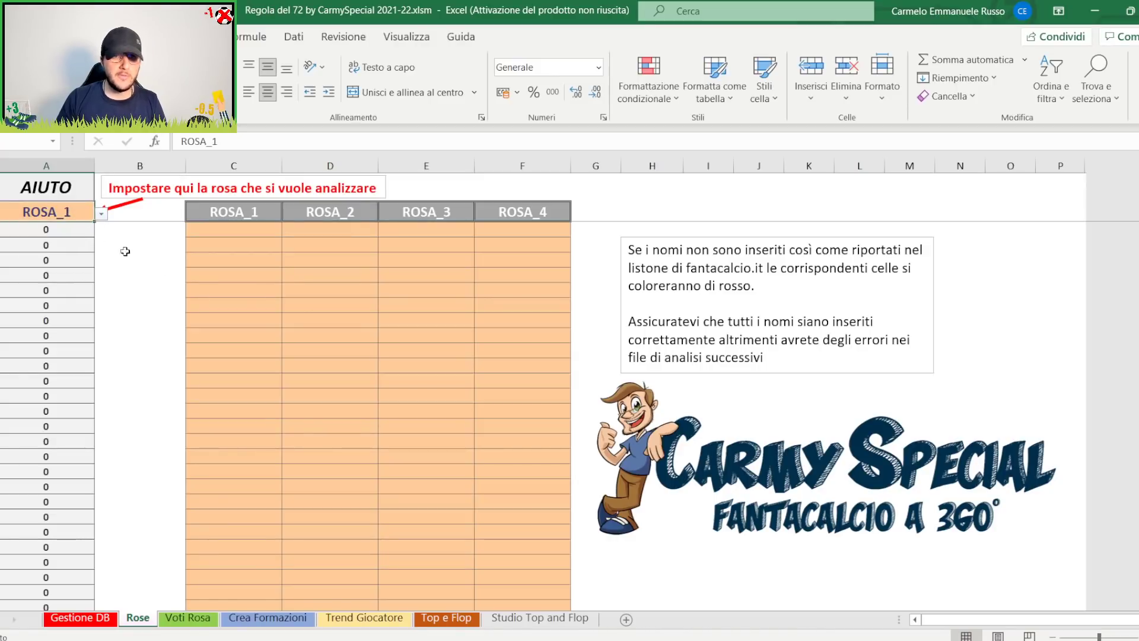
Step: Copy the player names list and select C3 under ROSA_1 as the destination
{"action": "left_click", "coordinate": [244, 229]}
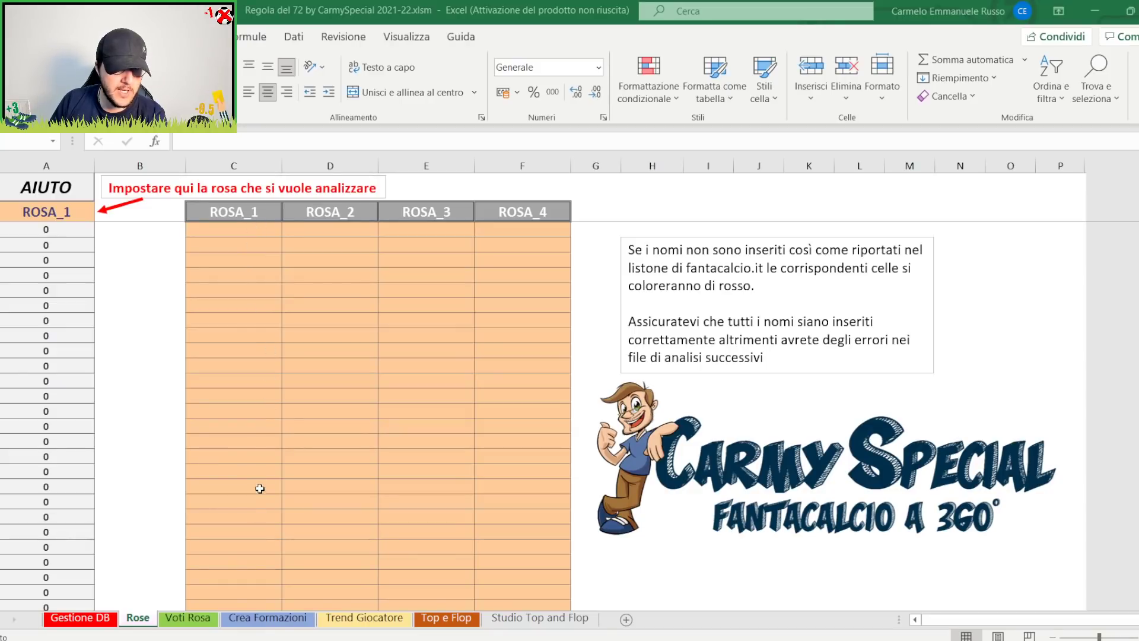
{"action": "key", "text": "ctrl+c"}
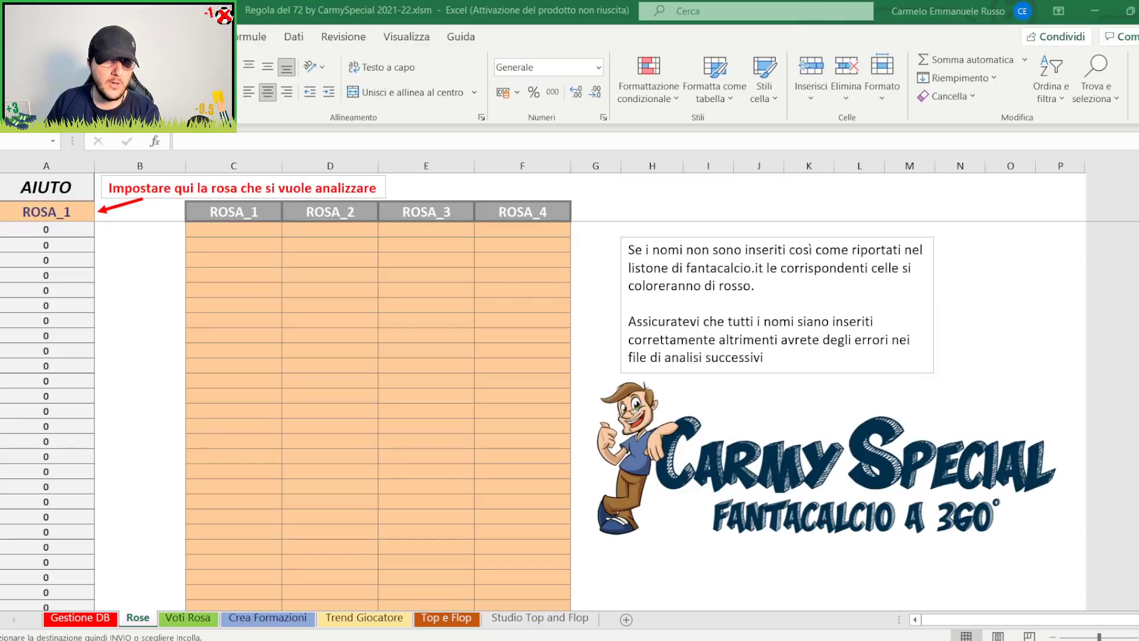
{"action": "left_click", "coordinate": [258, 230]}
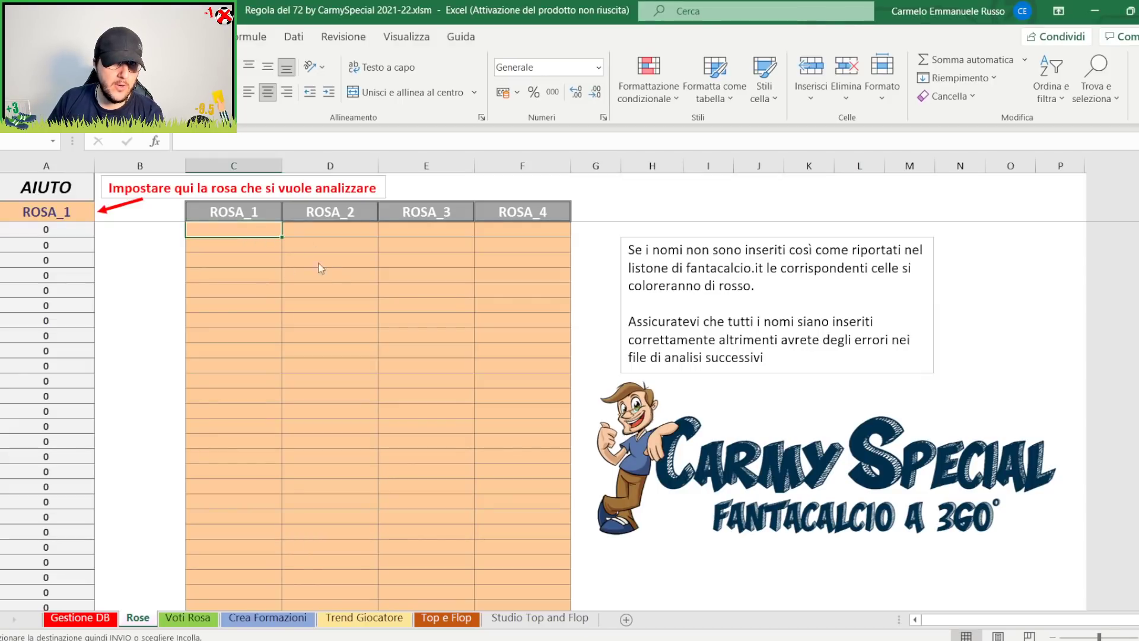
Step: Paste the first squad's names under ROSA_1 and the second squad's under ROSA_2
{"action": "key", "text": "ctrl+v"}
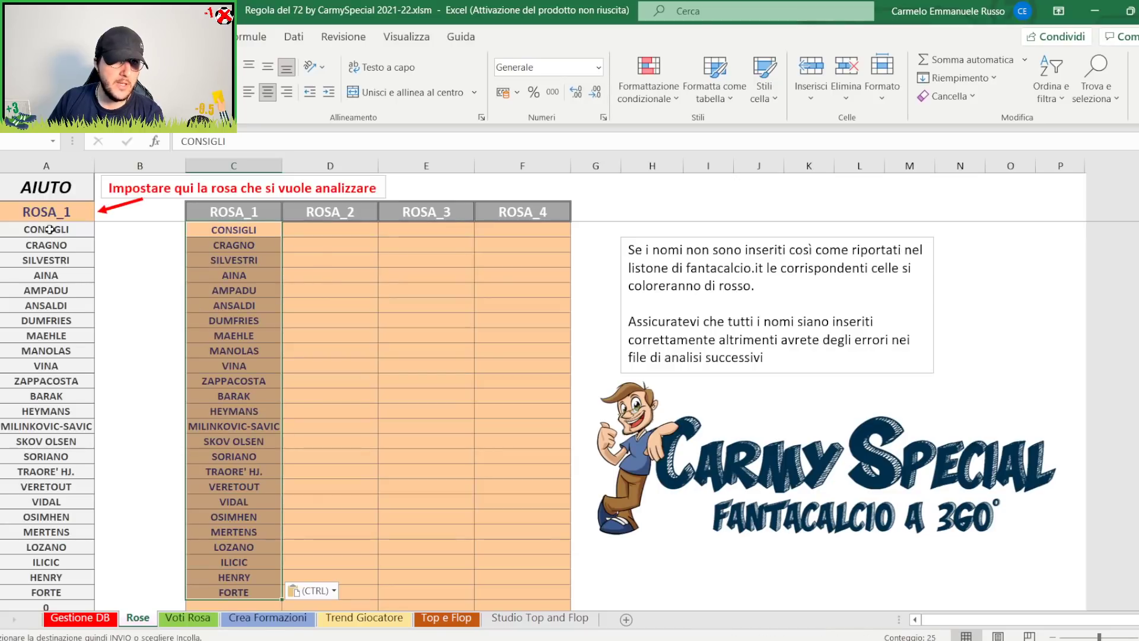
{"action": "left_click", "coordinate": [351, 232]}
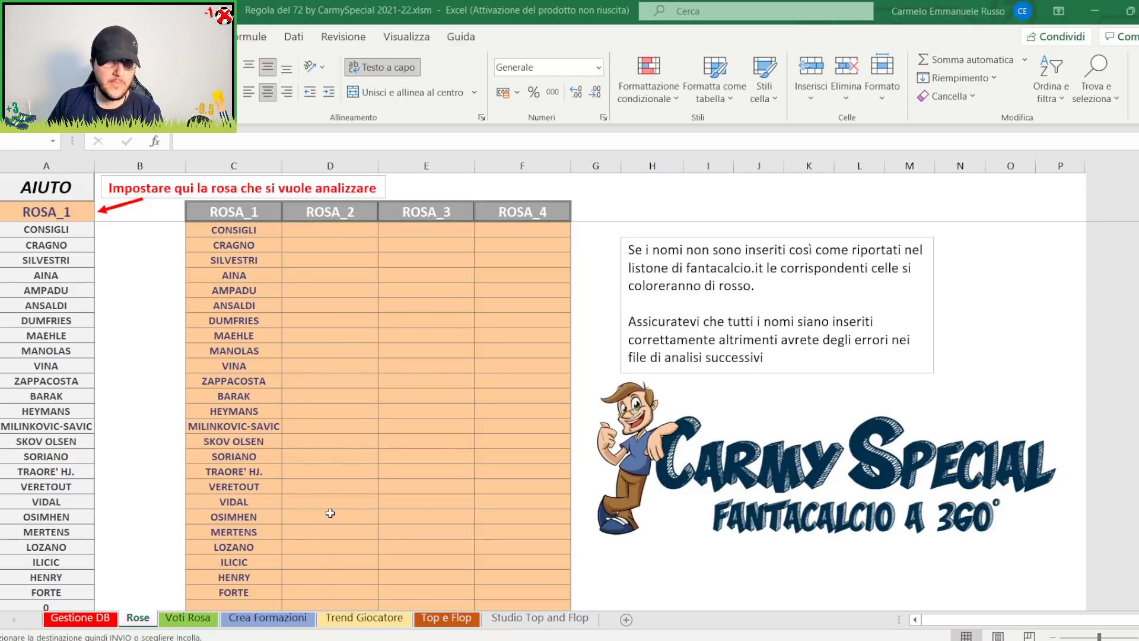
{"action": "left_click", "coordinate": [330, 230]}
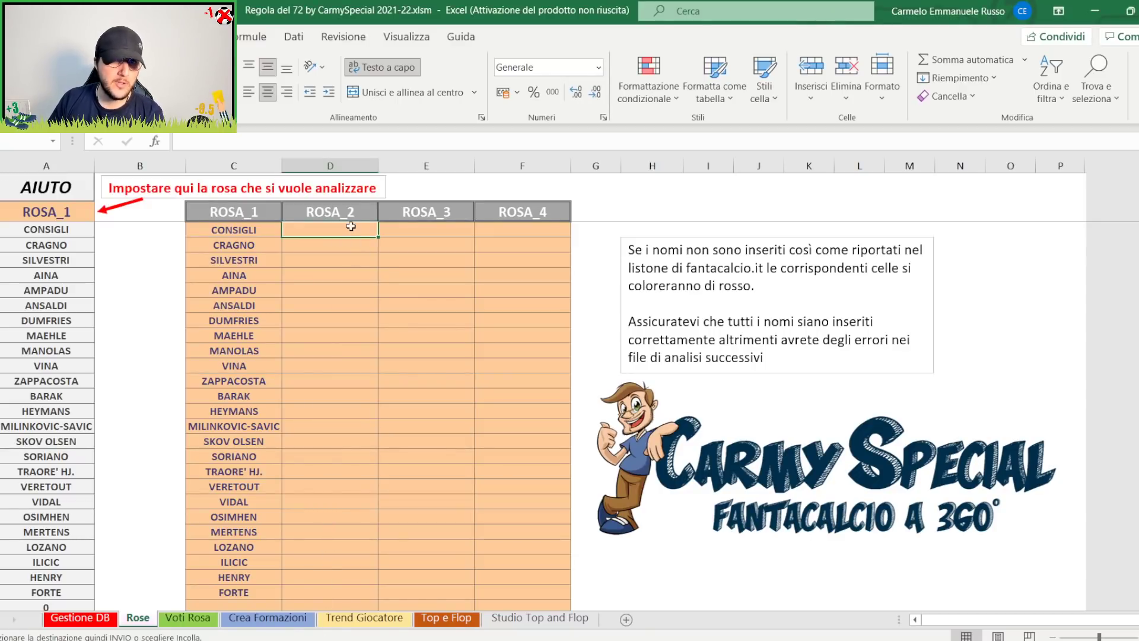
{"action": "key", "text": "ctrl+v"}
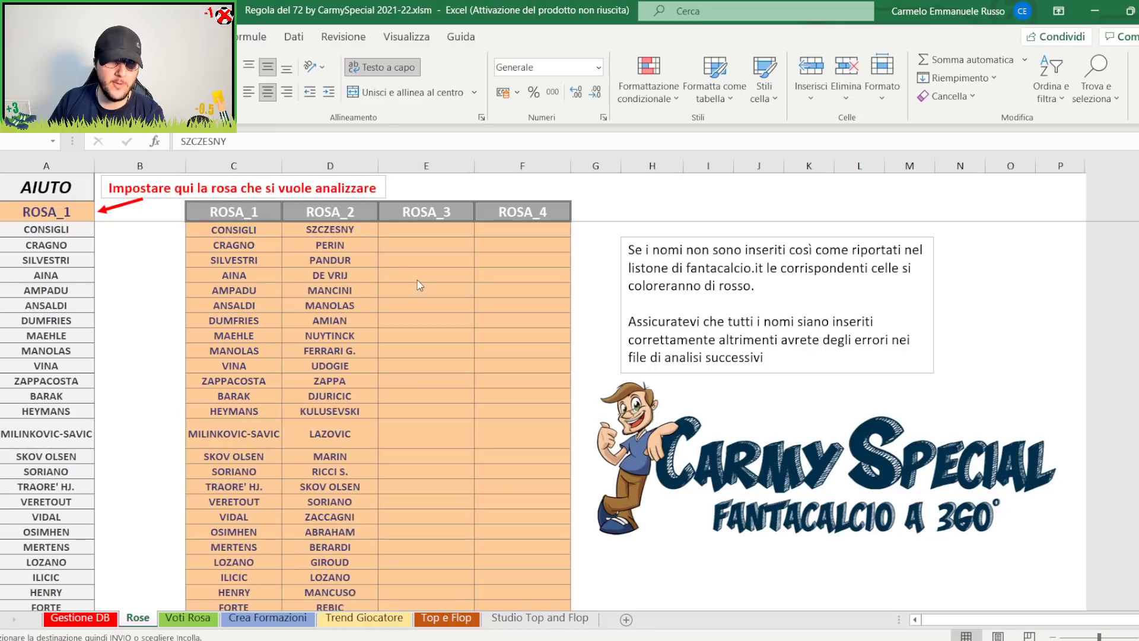
{"action": "left_click", "coordinate": [330, 351]}
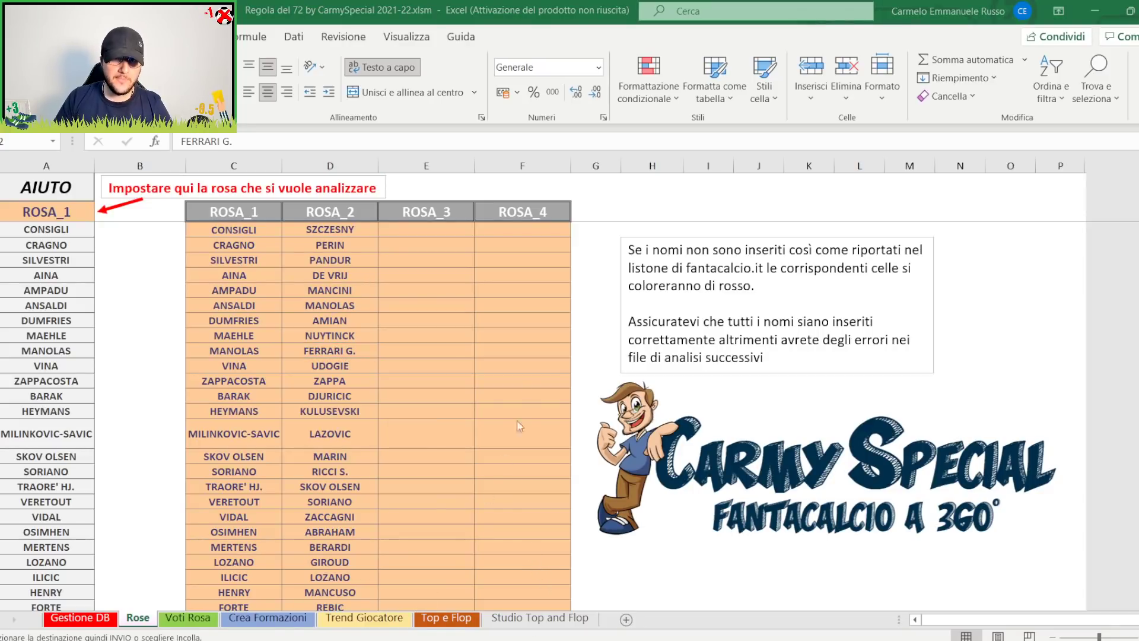
Step: Set the analysed squad in A2 back to ROSA_1
{"action": "key", "text": "alt+Tab"}
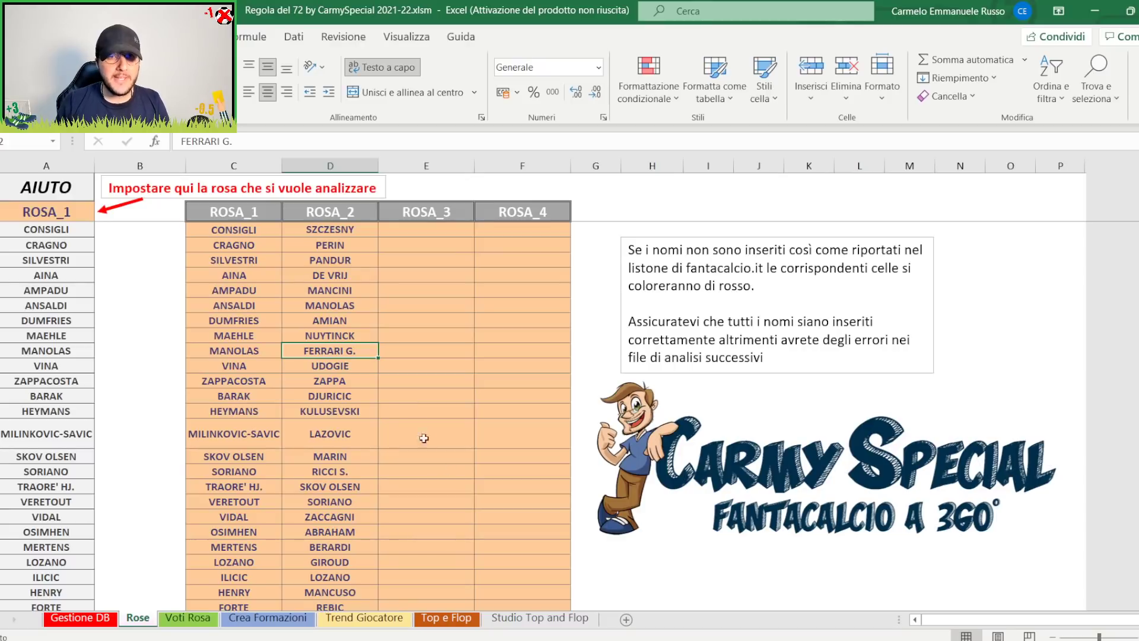
{"action": "left_click", "coordinate": [92, 212]}
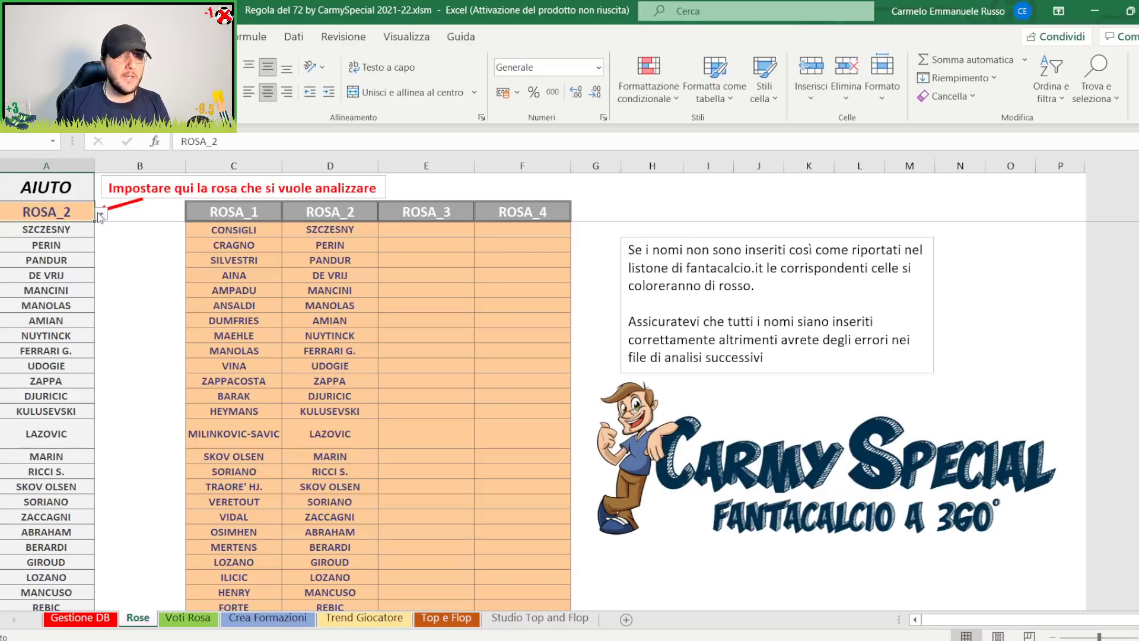
{"action": "left_click", "coordinate": [101, 215]}
{"action": "left_click", "coordinate": [30, 227]}
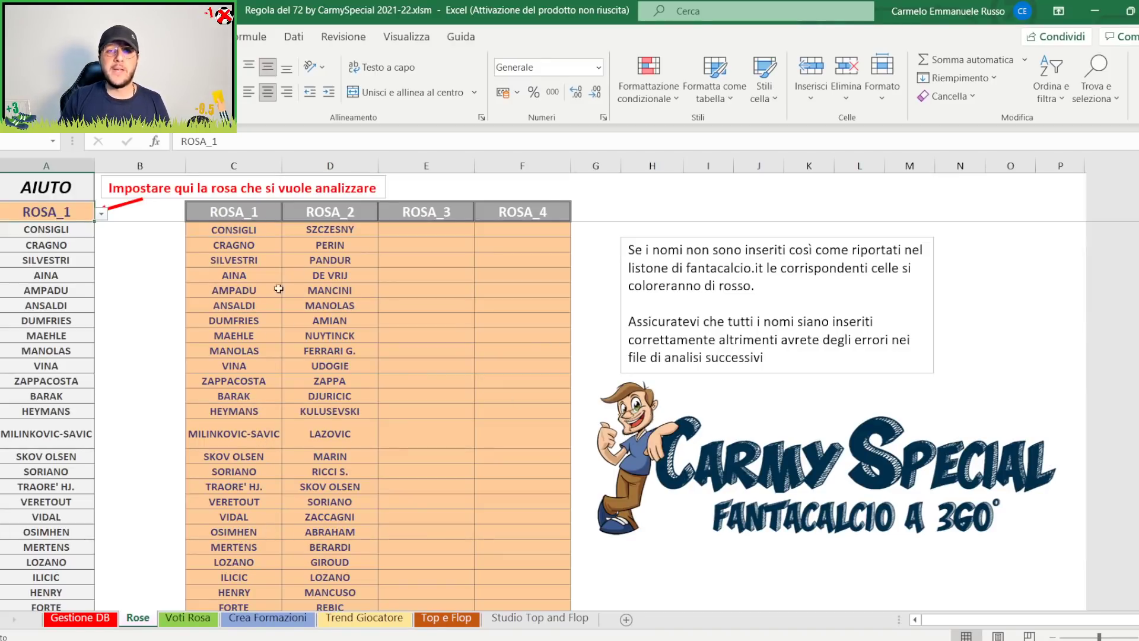
Step: Change SKOV OLSEN in ROSA_2 to SKOV OLSE to see the name flagged red
{"action": "scroll", "coordinate": [240, 325], "scroll_direction": "down", "scroll_amount": 1}
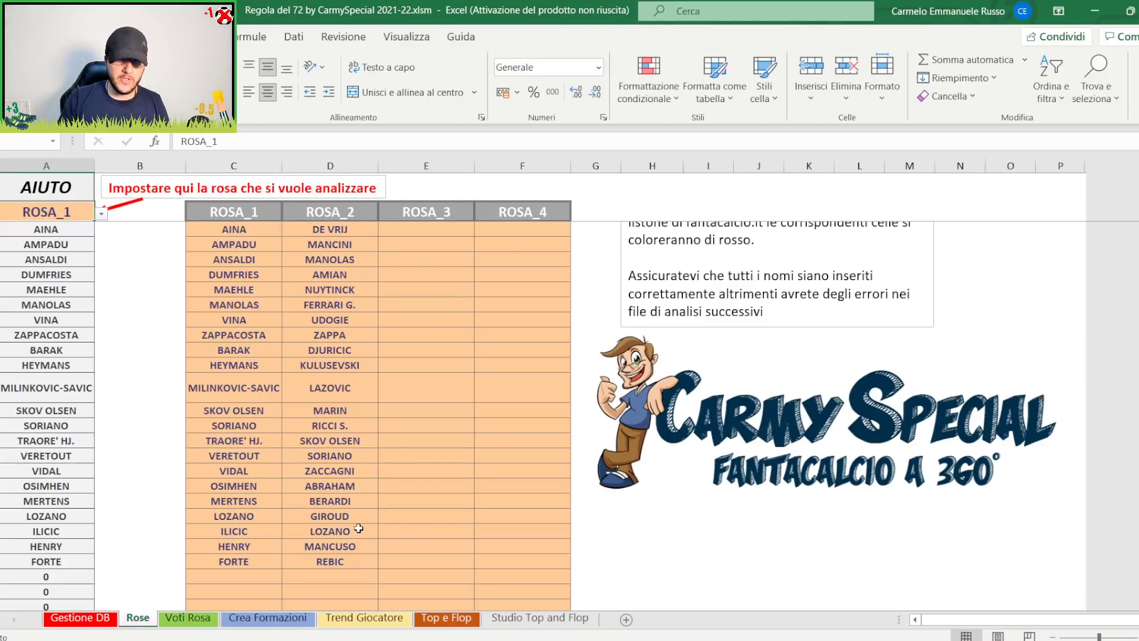
{"action": "double_click", "coordinate": [369, 442]}
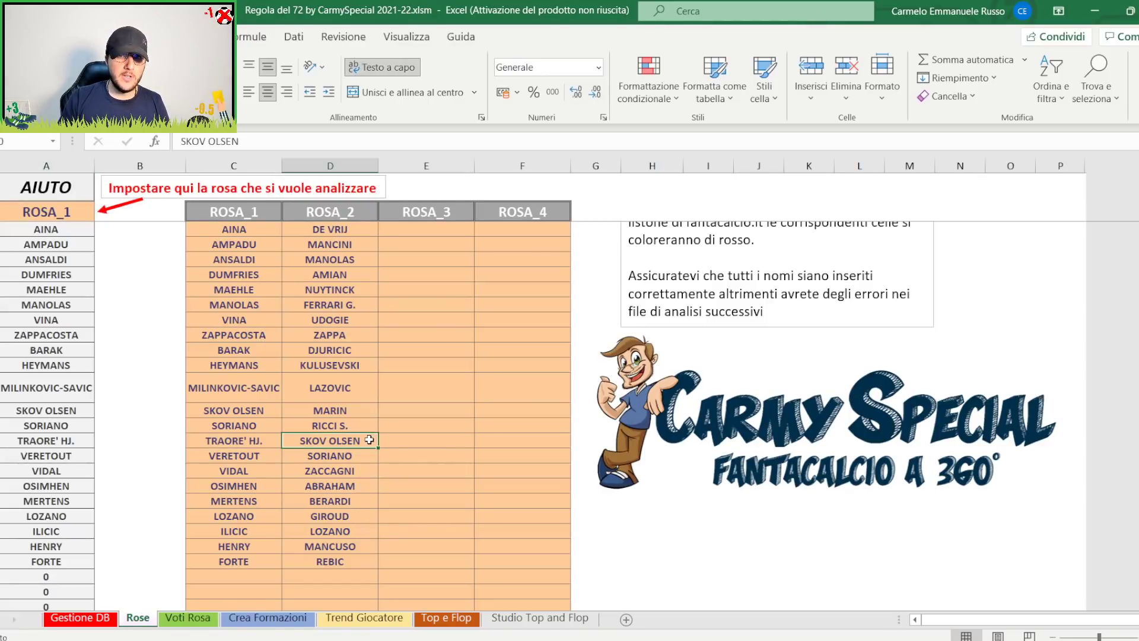
{"action": "key", "text": "BackSpace"}
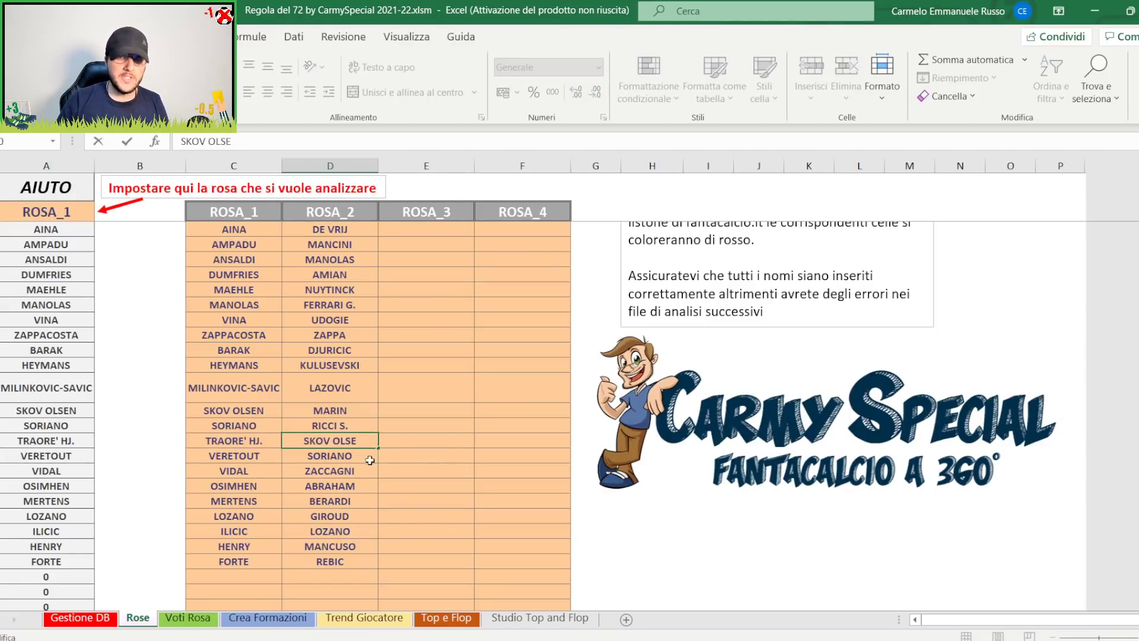
{"action": "left_click", "coordinate": [362, 473]}
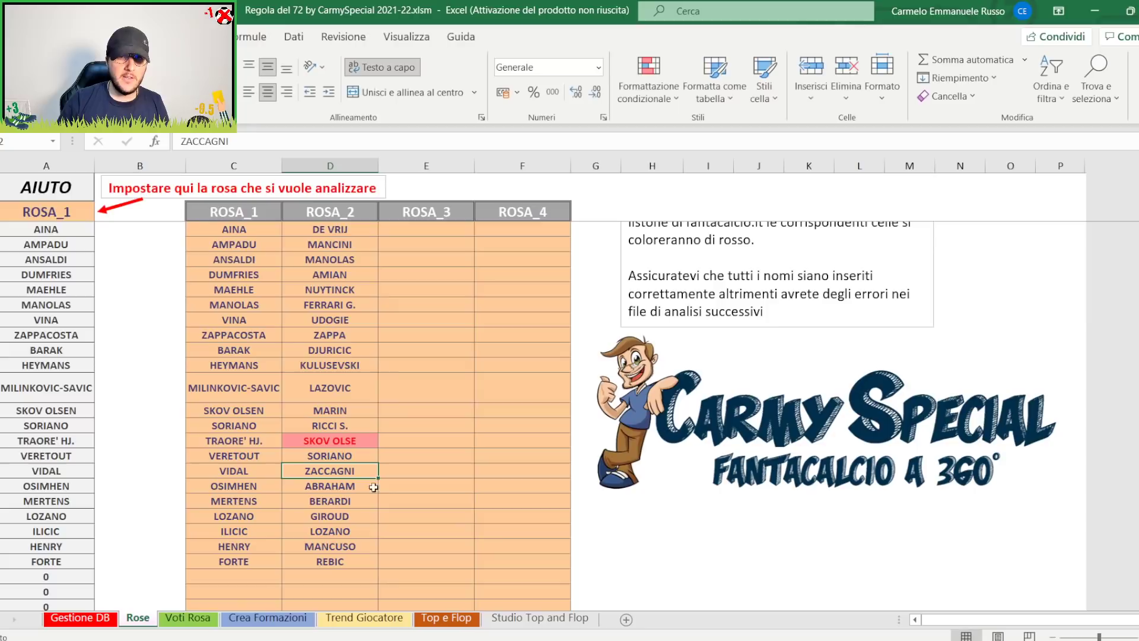
Step: Restore the entry to SKOV OLSEN so the red flag clears
{"action": "double_click", "coordinate": [364, 442]}
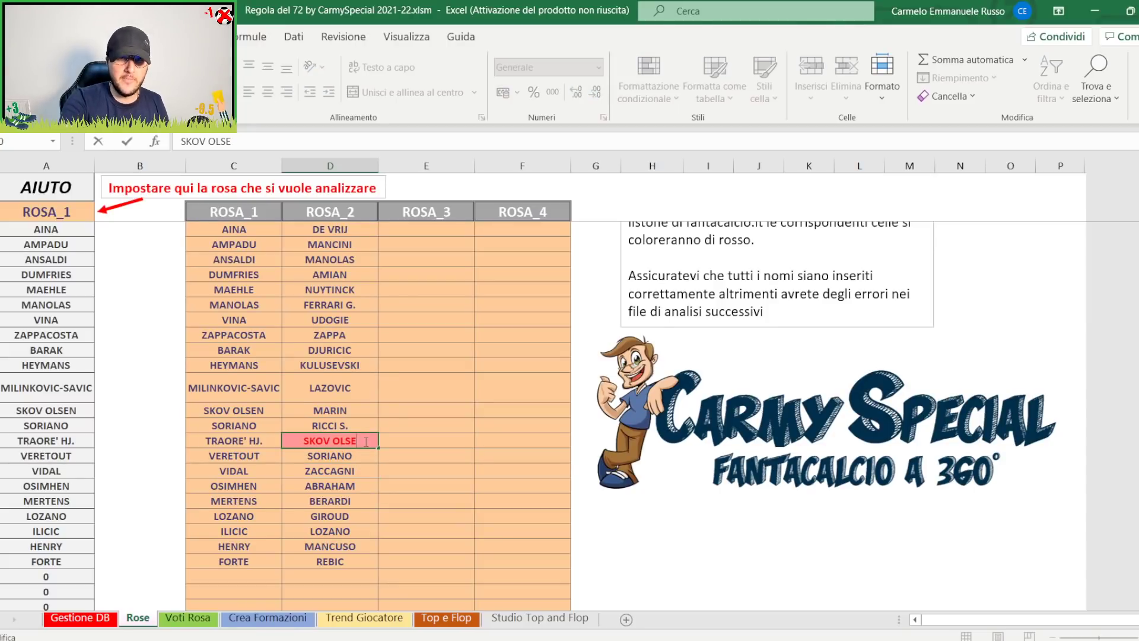
{"action": "type", "text": "N"}
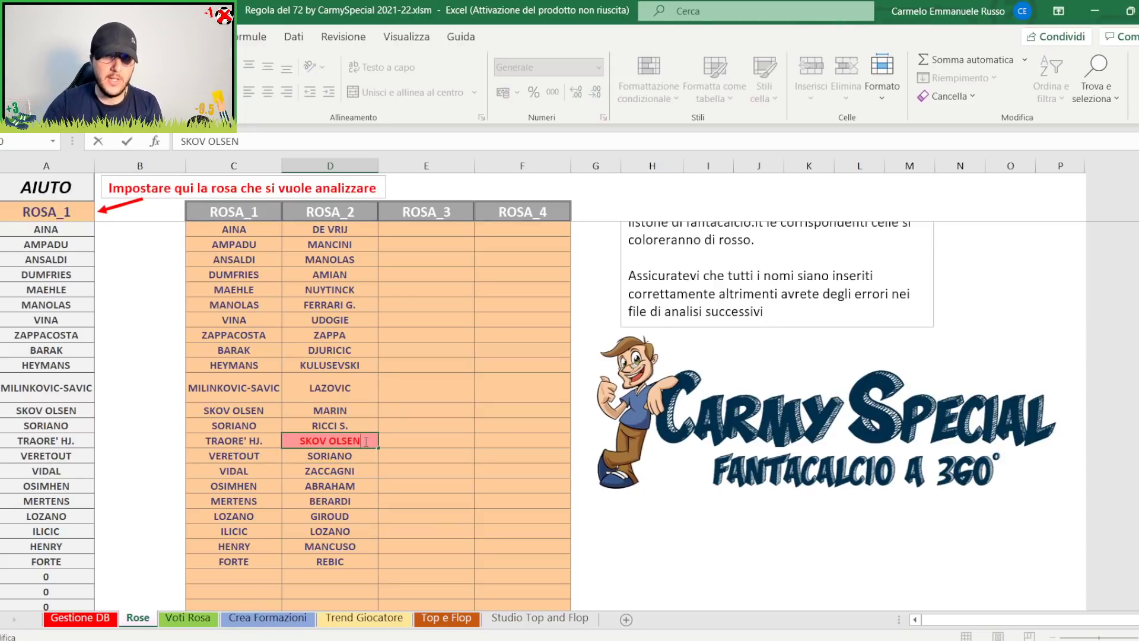
{"action": "left_click", "coordinate": [407, 458]}
{"action": "scroll", "coordinate": [409, 461], "scroll_direction": "up", "scroll_amount": 1}
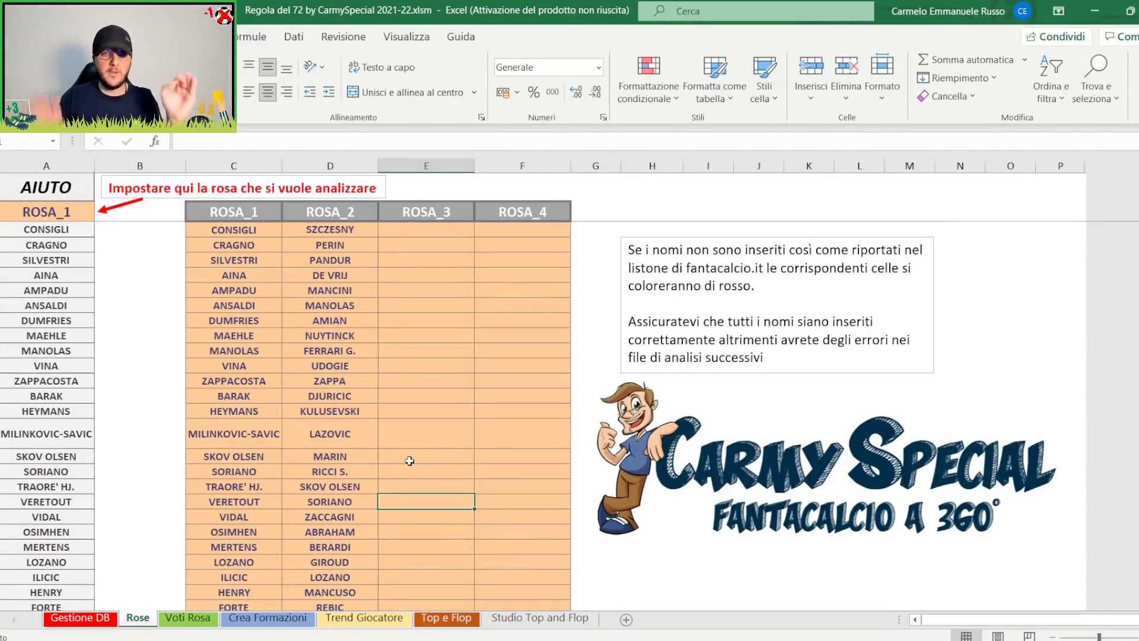
{"action": "scroll", "coordinate": [409, 461], "scroll_direction": "down", "scroll_amount": 1}
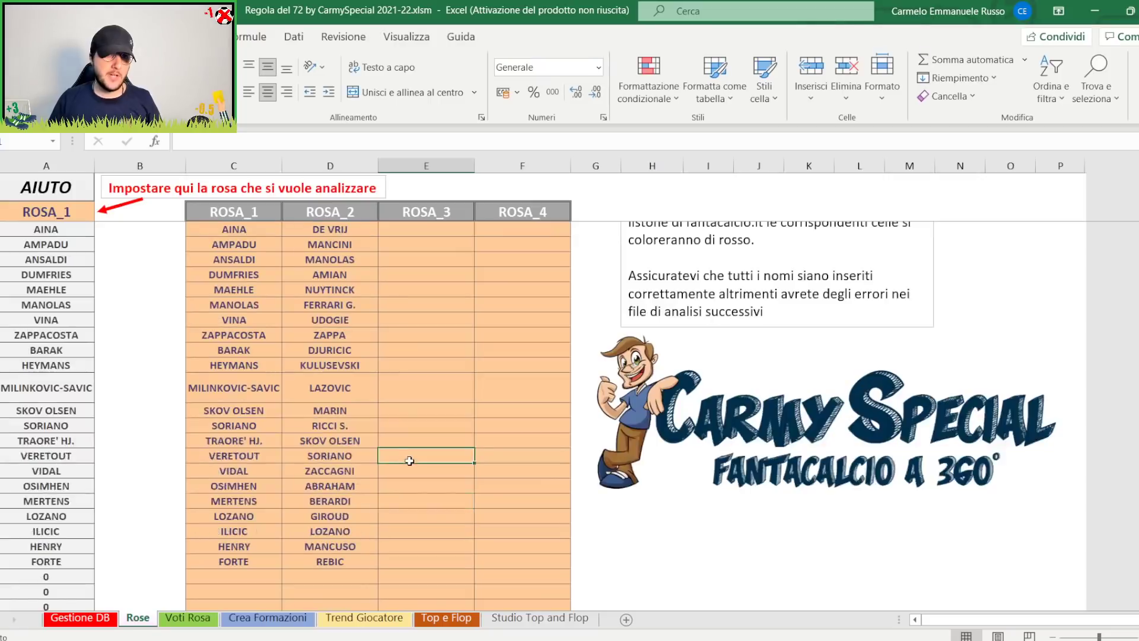
{"action": "scroll", "coordinate": [246, 425], "scroll_direction": "up", "scroll_amount": 1}
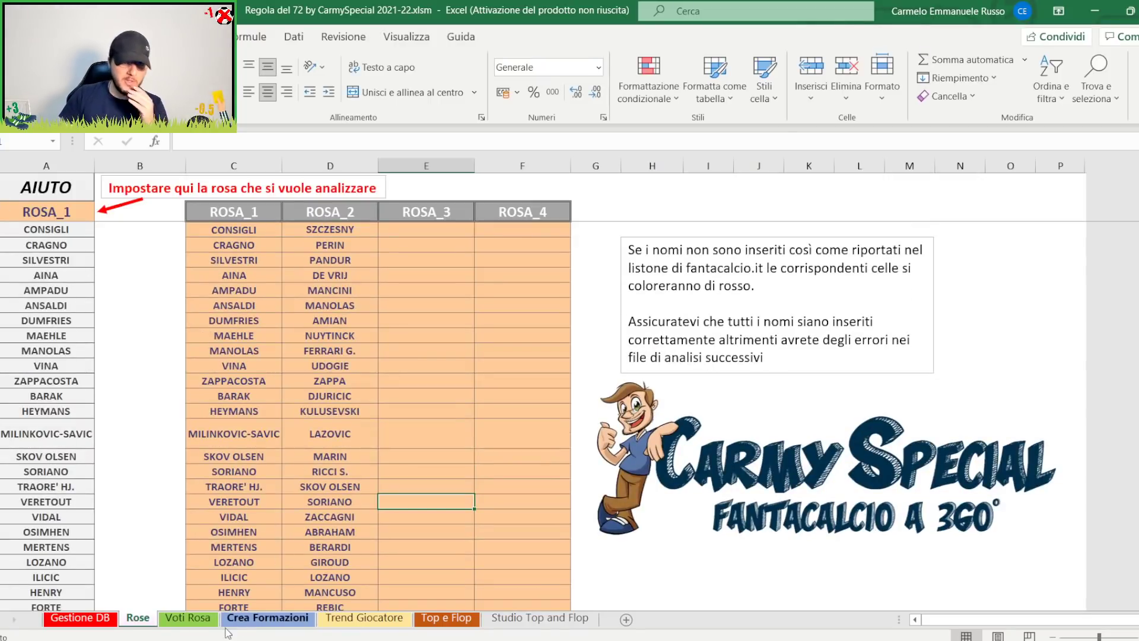
{"action": "left_click", "coordinate": [188, 617]}
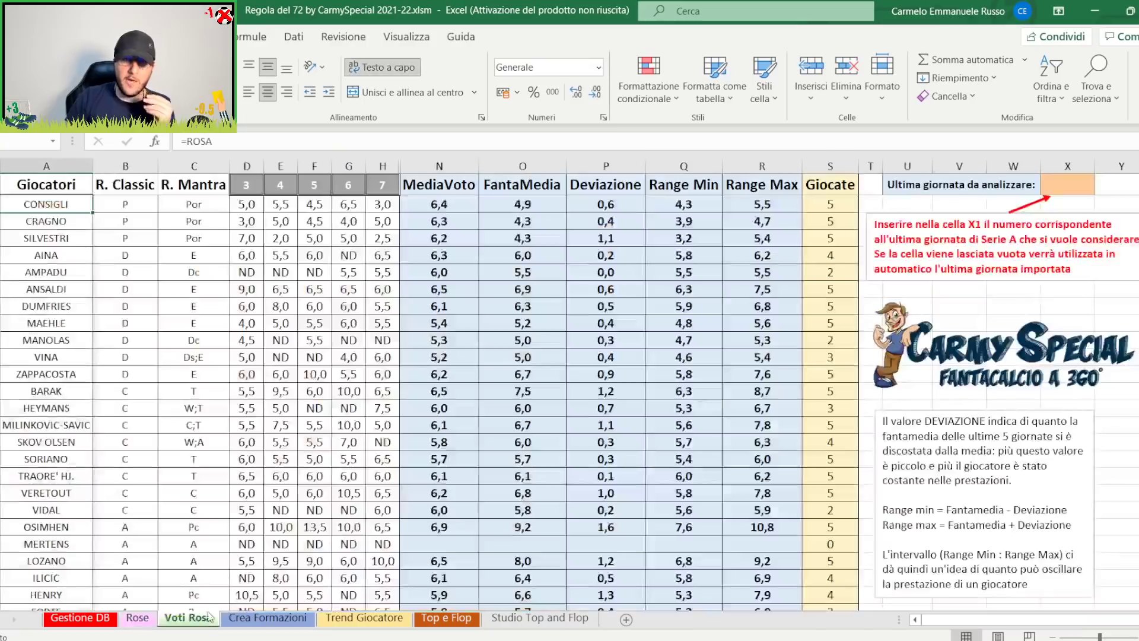
{"action": "scroll", "coordinate": [50, 272], "scroll_direction": "down", "scroll_amount": 2}
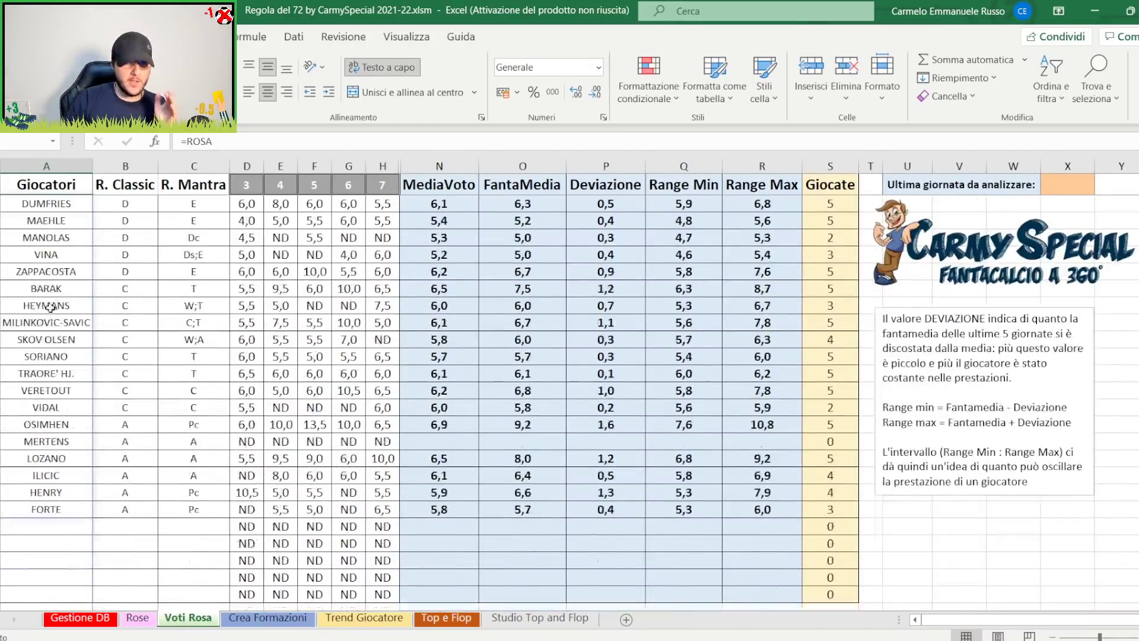
{"action": "scroll", "coordinate": [73, 342], "scroll_direction": "up", "scroll_amount": 2}
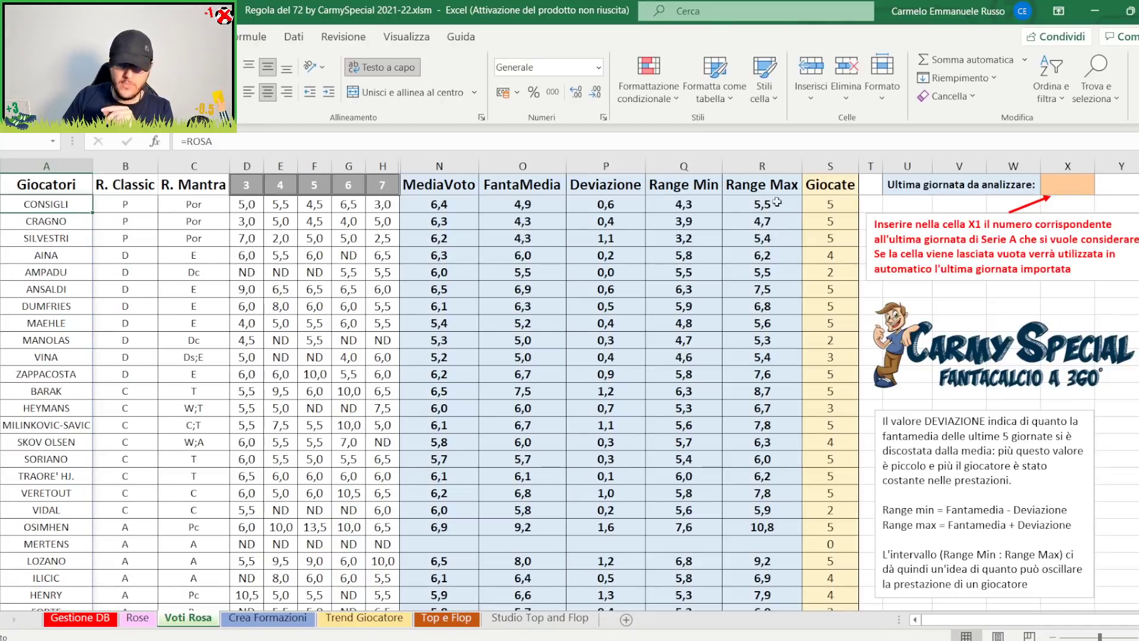
Step: Set Ultima giornata da analizzare in X1 to 7 and review players' averages and deviation
{"action": "left_click", "coordinate": [1059, 184]}
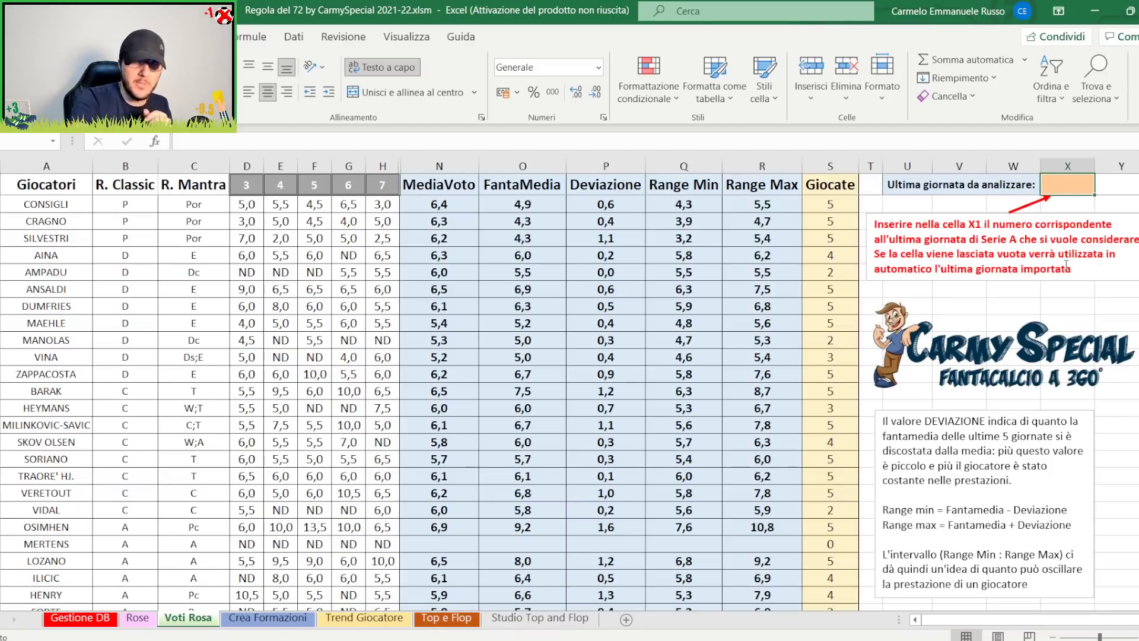
{"action": "type", "text": "7"}
{"action": "key", "text": "Tab"}
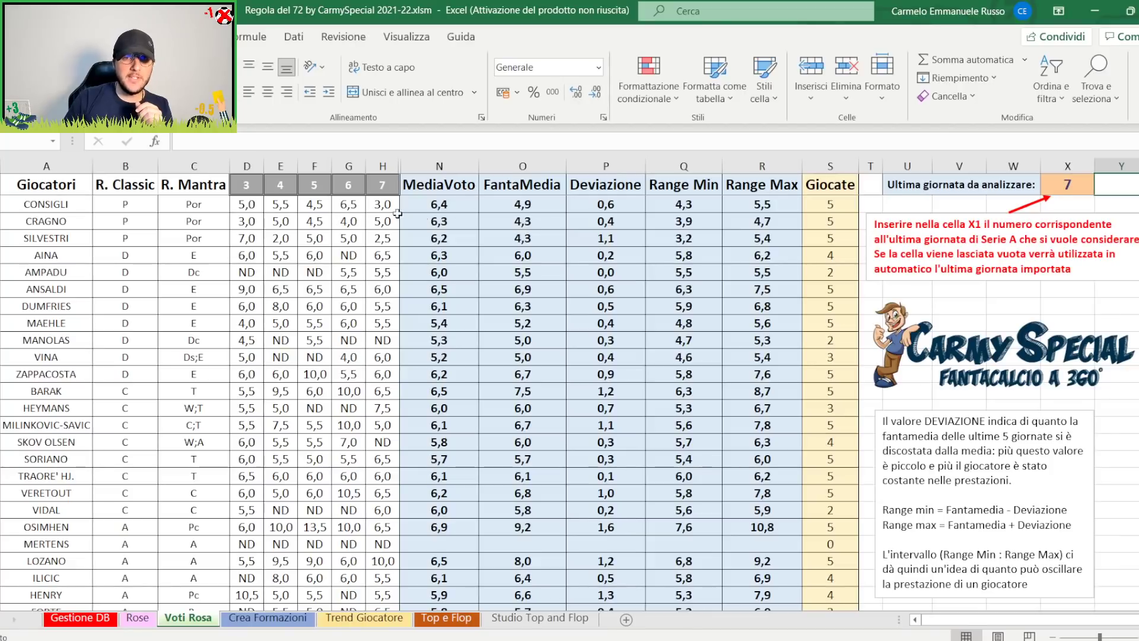
{"action": "left_click", "coordinate": [1058, 186]}
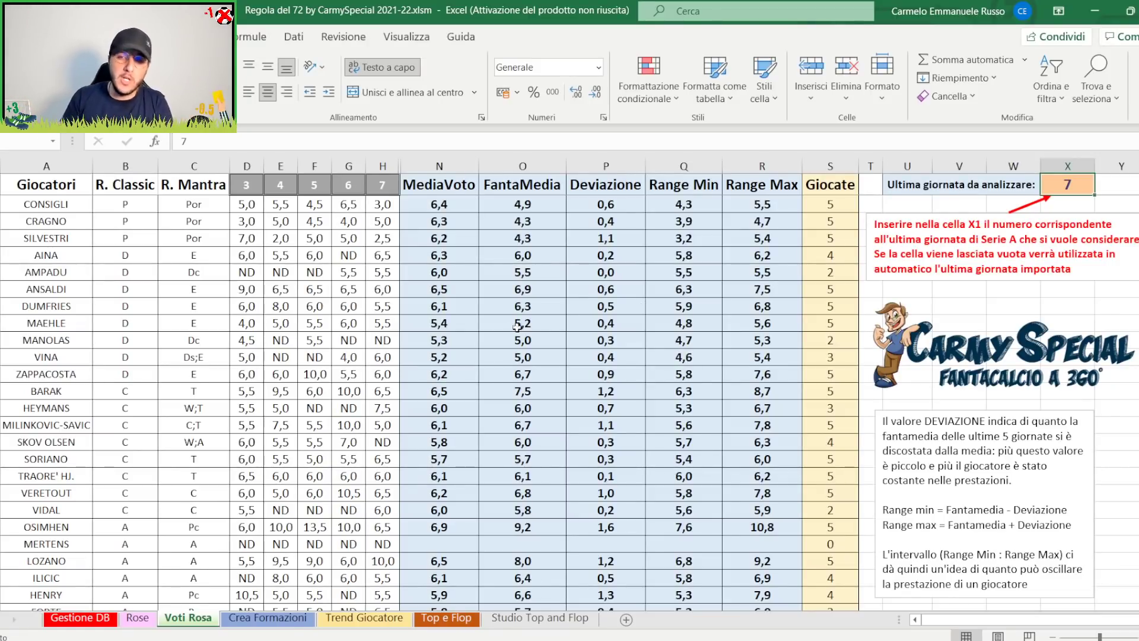
{"action": "scroll", "coordinate": [986, 445], "scroll_direction": "down", "scroll_amount": 1}
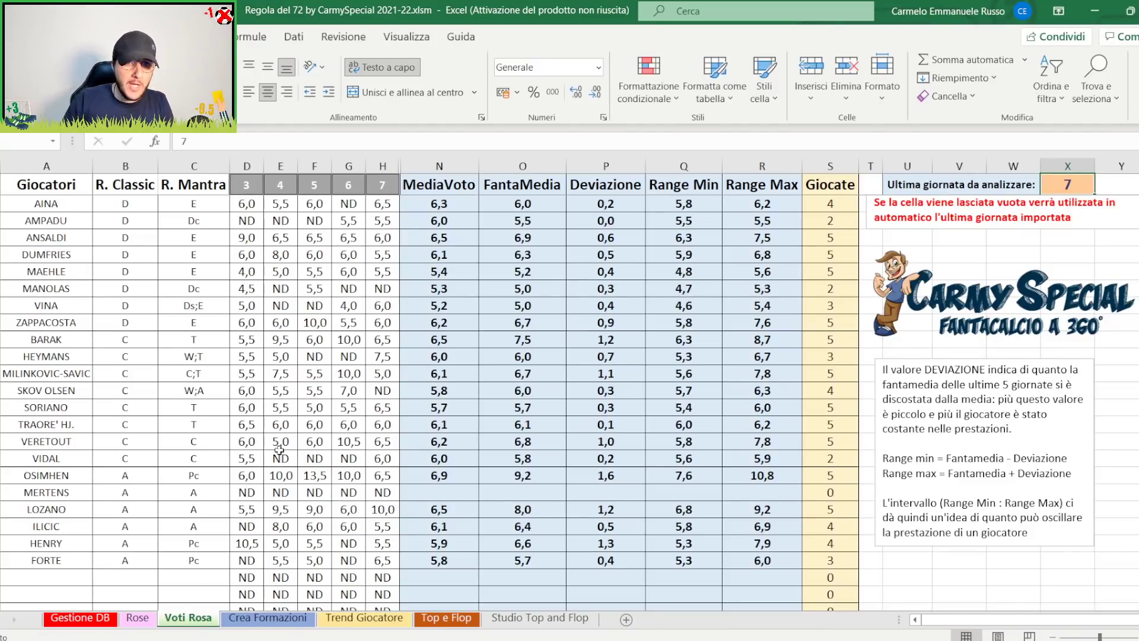
{"action": "scroll", "coordinate": [181, 448], "scroll_direction": "up", "scroll_amount": 1}
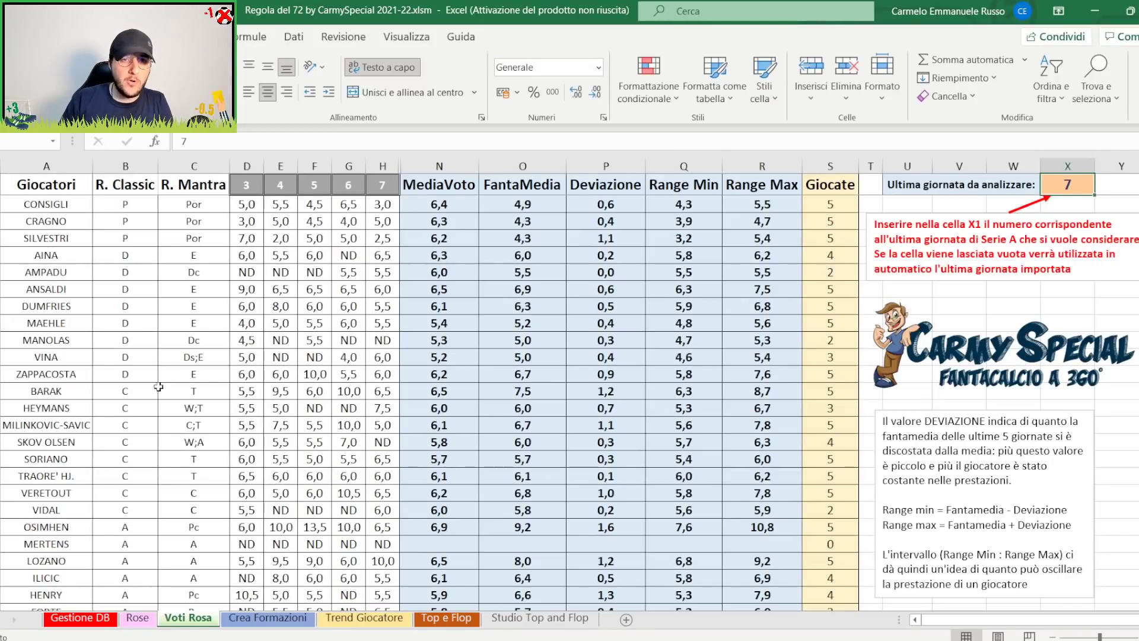
{"action": "scroll", "coordinate": [209, 416], "scroll_direction": "down", "scroll_amount": 2}
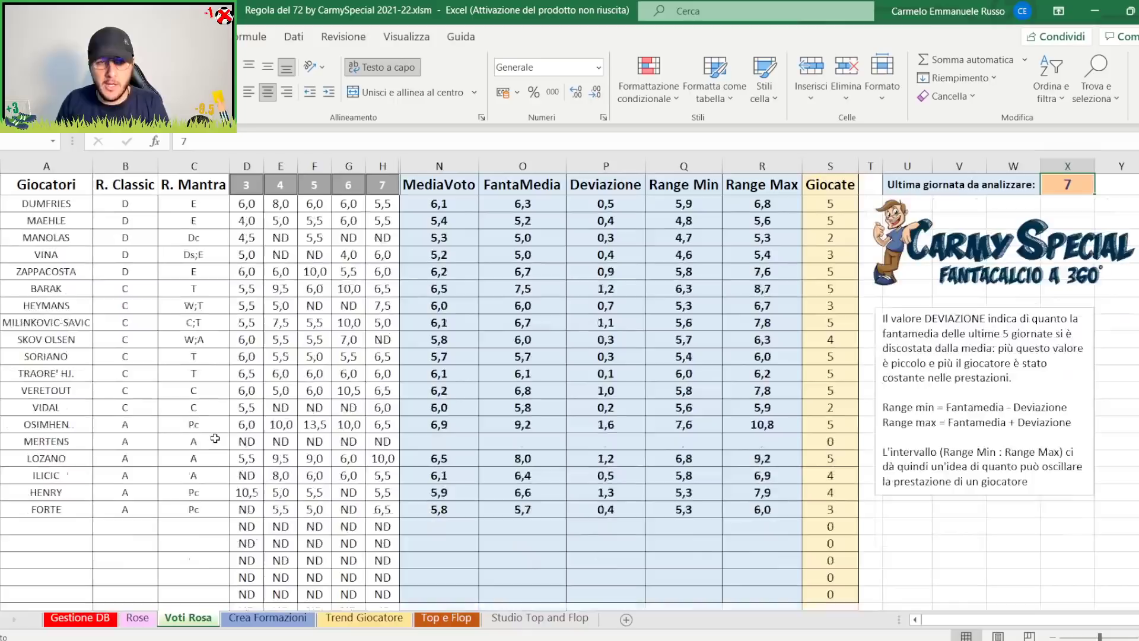
{"action": "scroll", "coordinate": [213, 427], "scroll_direction": "up", "scroll_amount": 1}
{"action": "scroll", "coordinate": [216, 438], "scroll_direction": "up", "scroll_amount": 1}
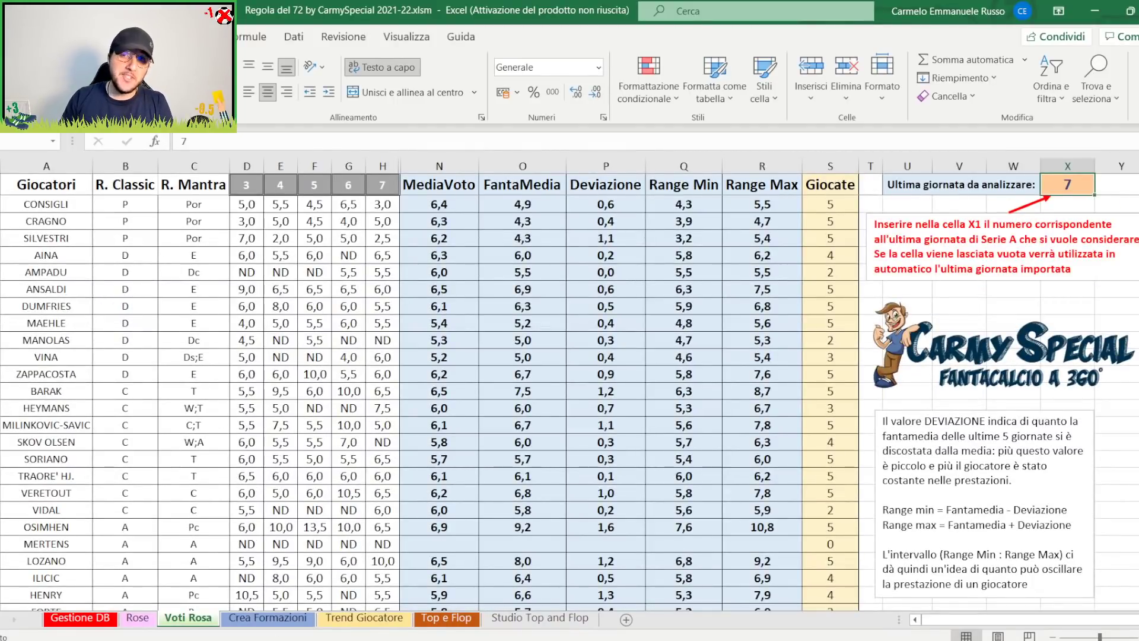
{"action": "scroll", "coordinate": [295, 496], "scroll_direction": "down", "scroll_amount": 3}
{"action": "scroll", "coordinate": [305, 463], "scroll_direction": "up", "scroll_amount": 3}
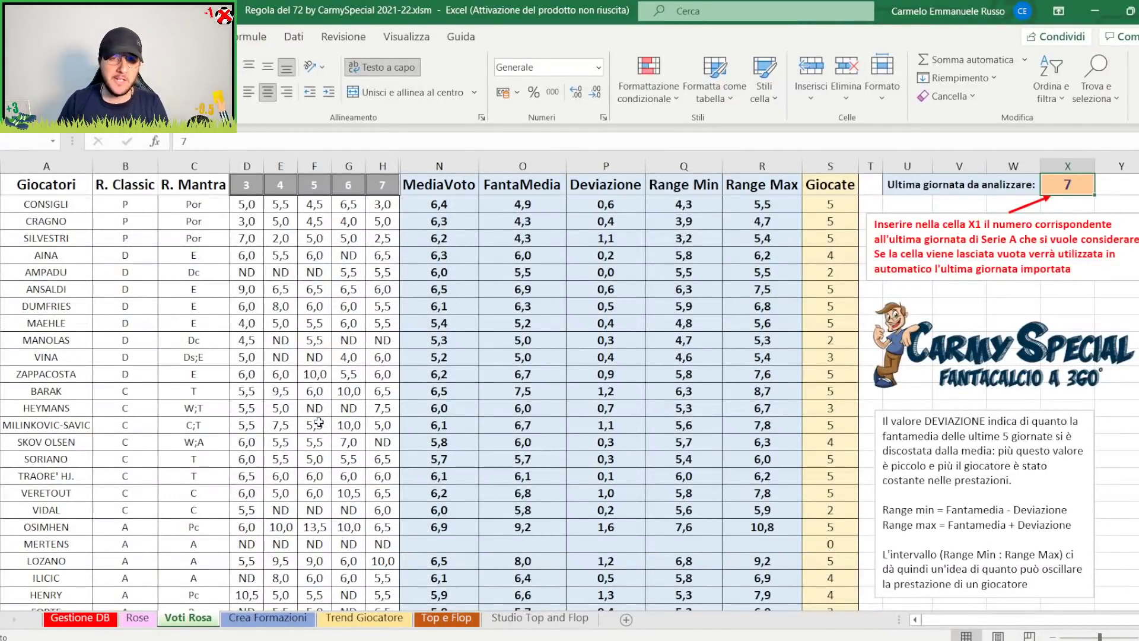
Step: Open Crea Formazioni and scroll to the Fanta Media Totale rows showing the 4-3-3 at 74,8
{"action": "left_click", "coordinate": [274, 618]}
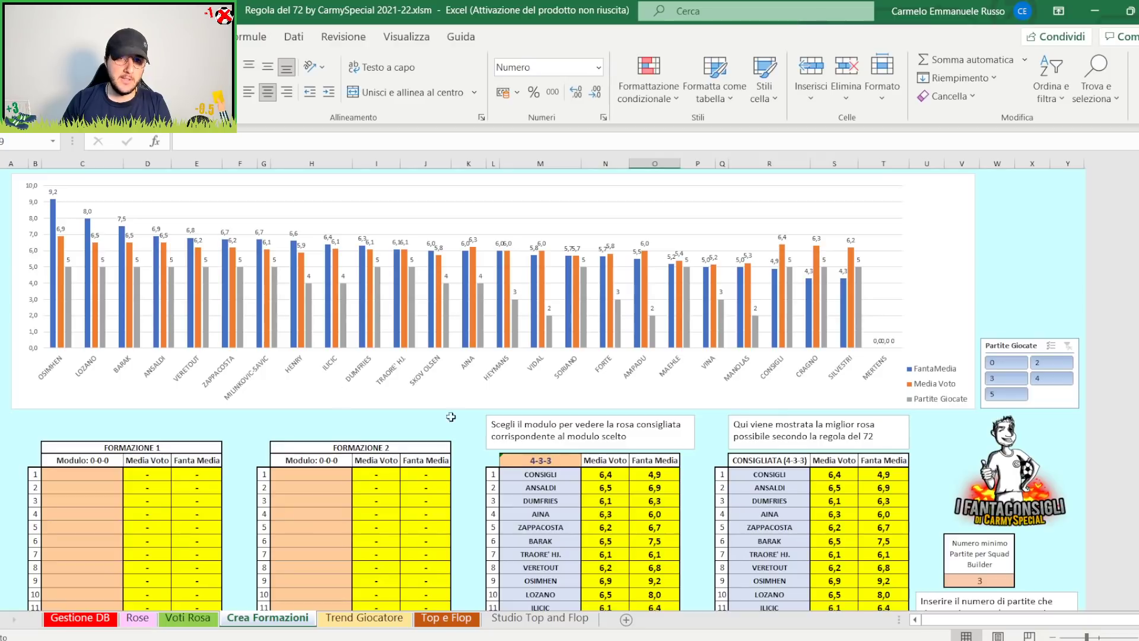
{"action": "scroll", "coordinate": [293, 538], "scroll_direction": "down", "scroll_amount": 2}
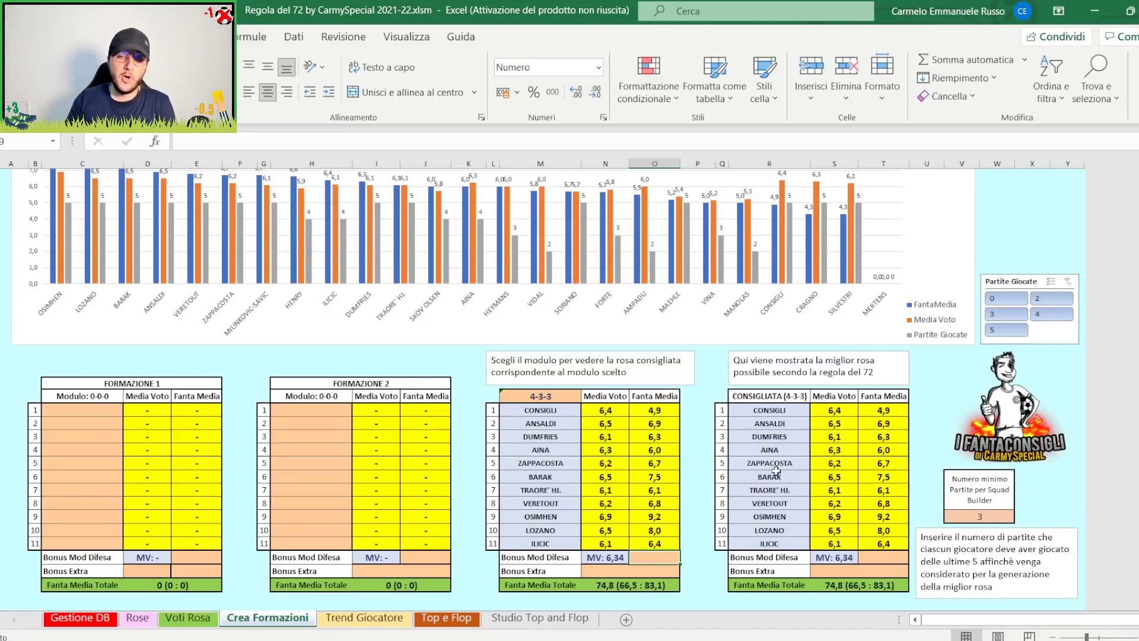
Step: Switch the module in column M to 3-4-3, giving a 74,1 Fanta Media total
{"action": "left_click", "coordinate": [552, 396]}
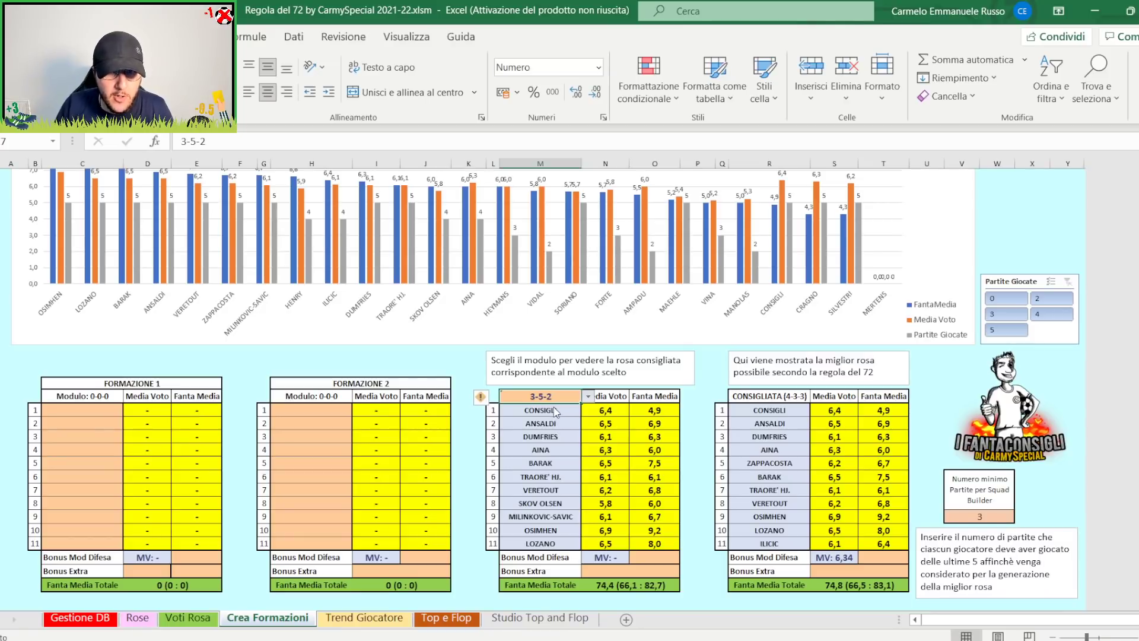
{"action": "key", "text": "alt+Down"}
{"action": "key", "text": "Down"}
{"action": "key", "text": "Return"}
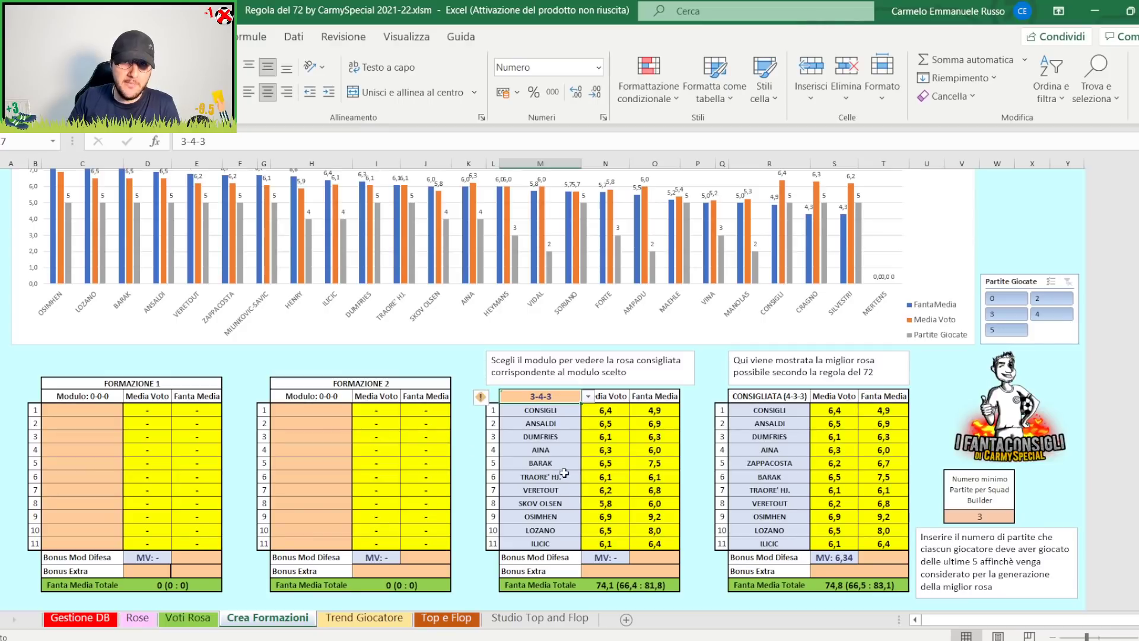
{"action": "left_click", "coordinate": [70, 453]}
{"action": "left_click", "coordinate": [89, 410]}
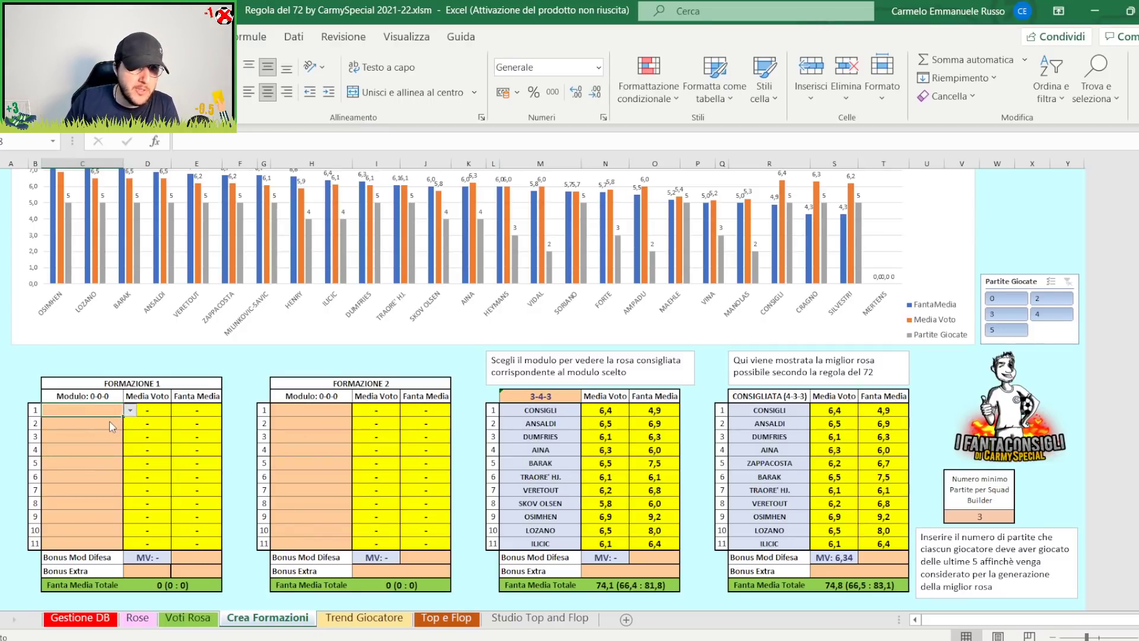
Step: Fill rows 1–4 of Formazione 1 with CONSIGLI, DUMFRIES, ANSALDI and ZAPPACOSTA (replacing VINA)
{"action": "key", "text": "ctrl+v"}
{"action": "key", "text": "Down"}
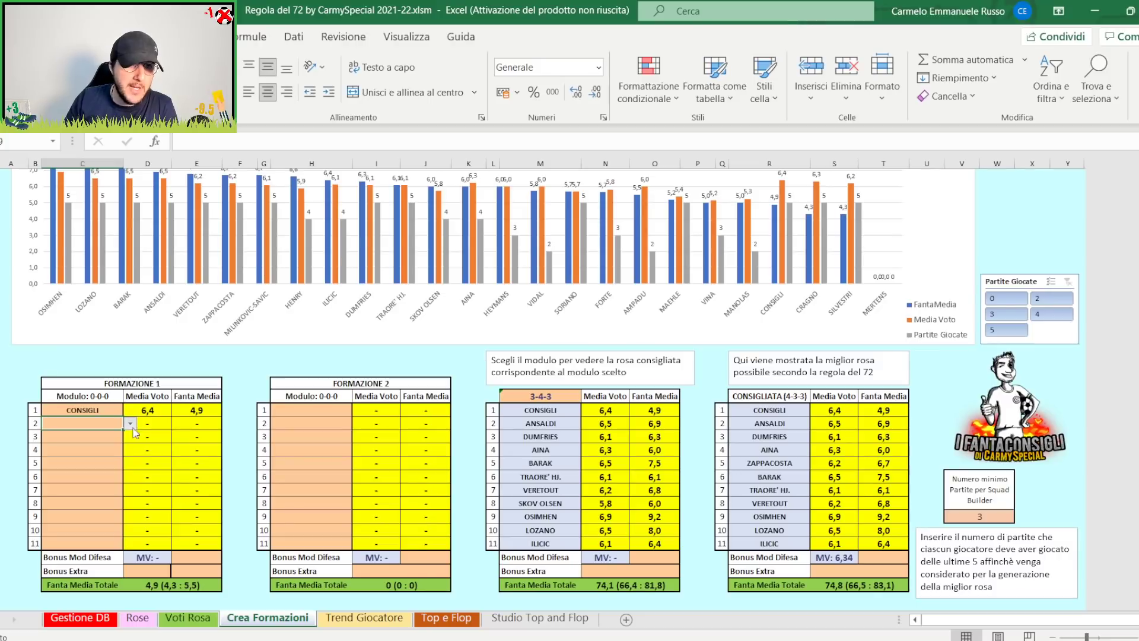
{"action": "type", "text": "DUMFRIES"}
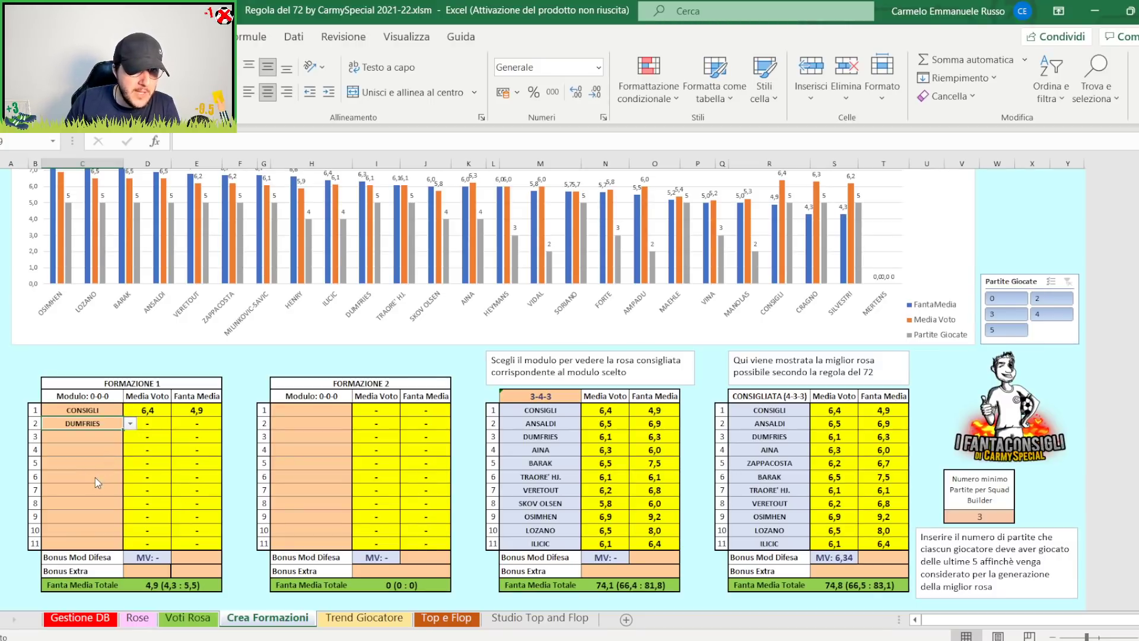
{"action": "left_click", "coordinate": [101, 438]}
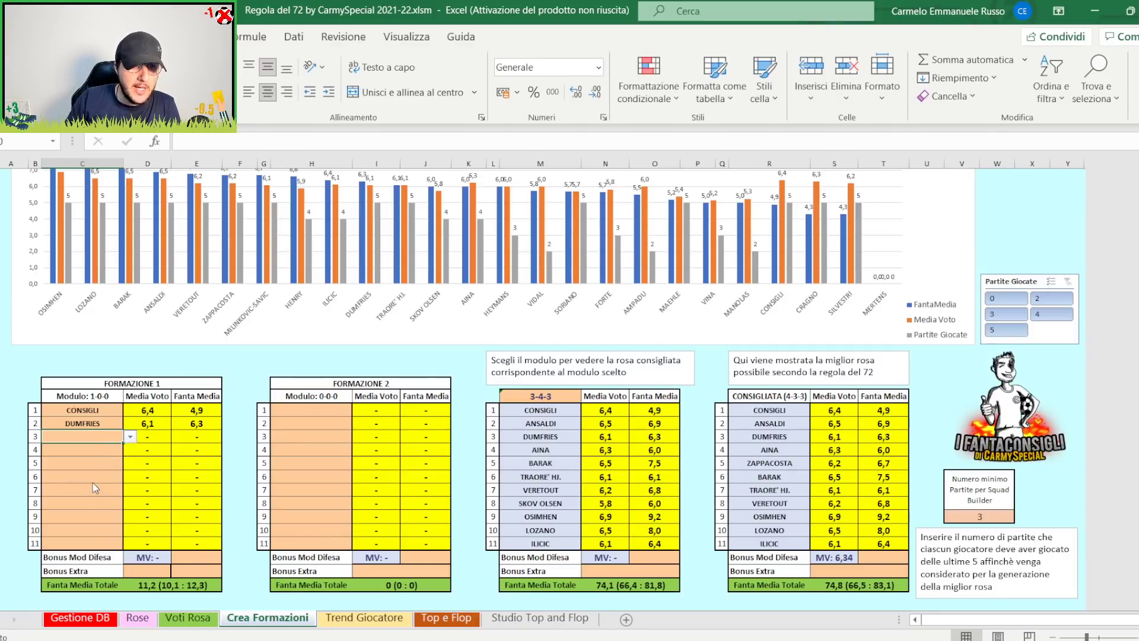
{"action": "type", "text": "ANSALDI"}
{"action": "left_click", "coordinate": [113, 450]}
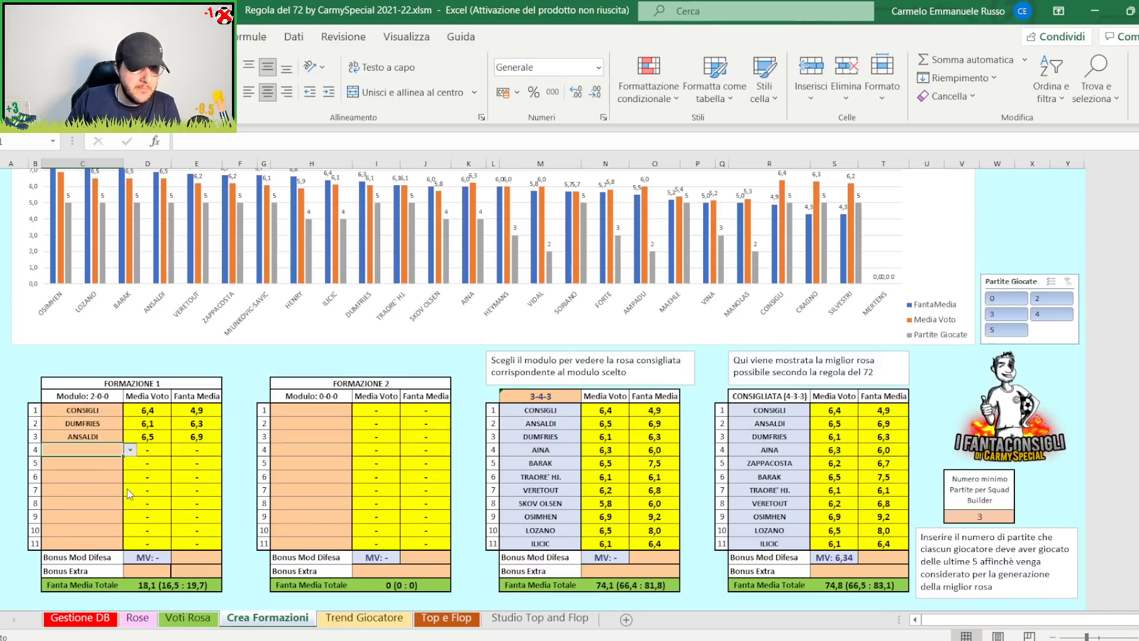
{"action": "type", "text": "VINA"}
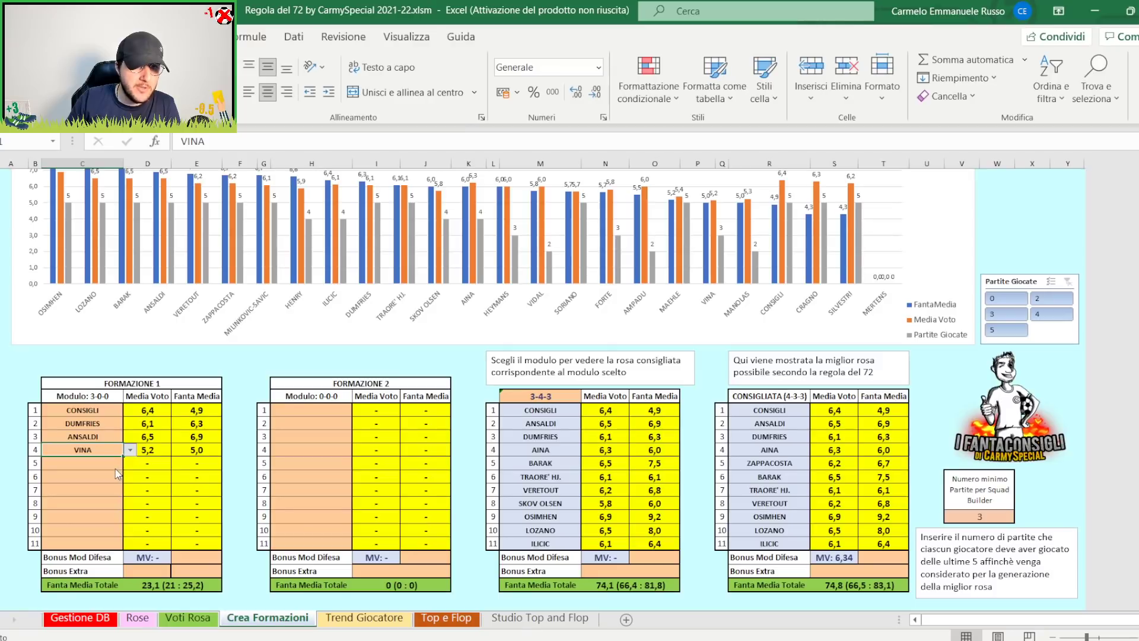
{"action": "type", "text": "ZAPPACOSTA"}
Step: Add midfielders MILINKOVIC-SAVIC, VERETOUT, BARAK and SORIANO in rows 5–8
{"action": "left_click", "coordinate": [78, 461]}
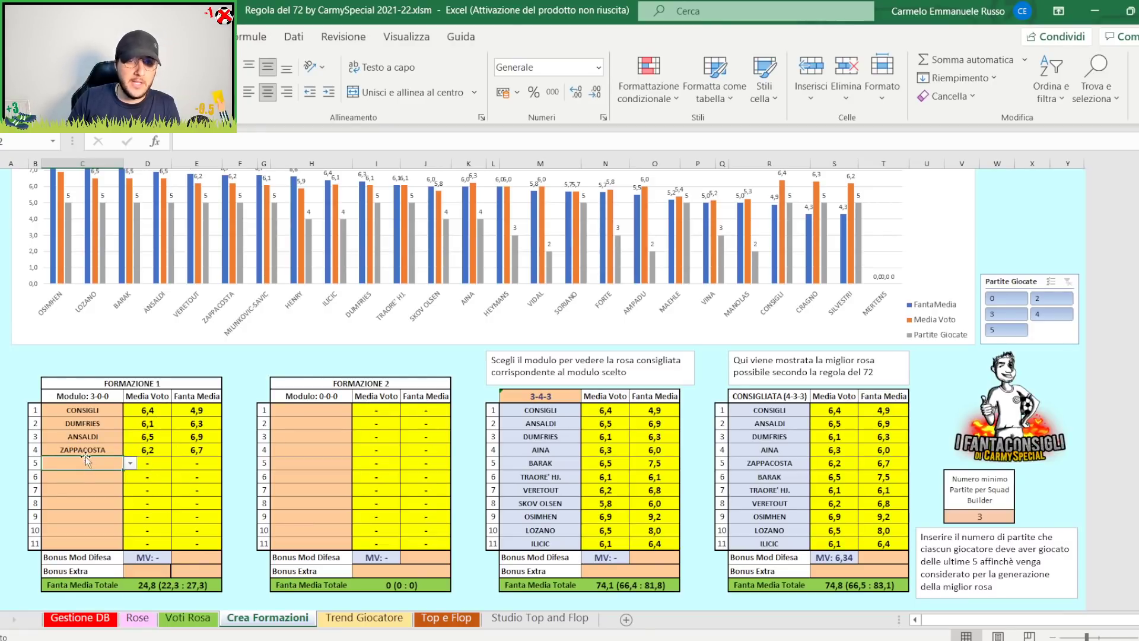
{"action": "left_click", "coordinate": [130, 462]}
{"action": "left_click", "coordinate": [110, 486]}
{"action": "left_click", "coordinate": [108, 480]}
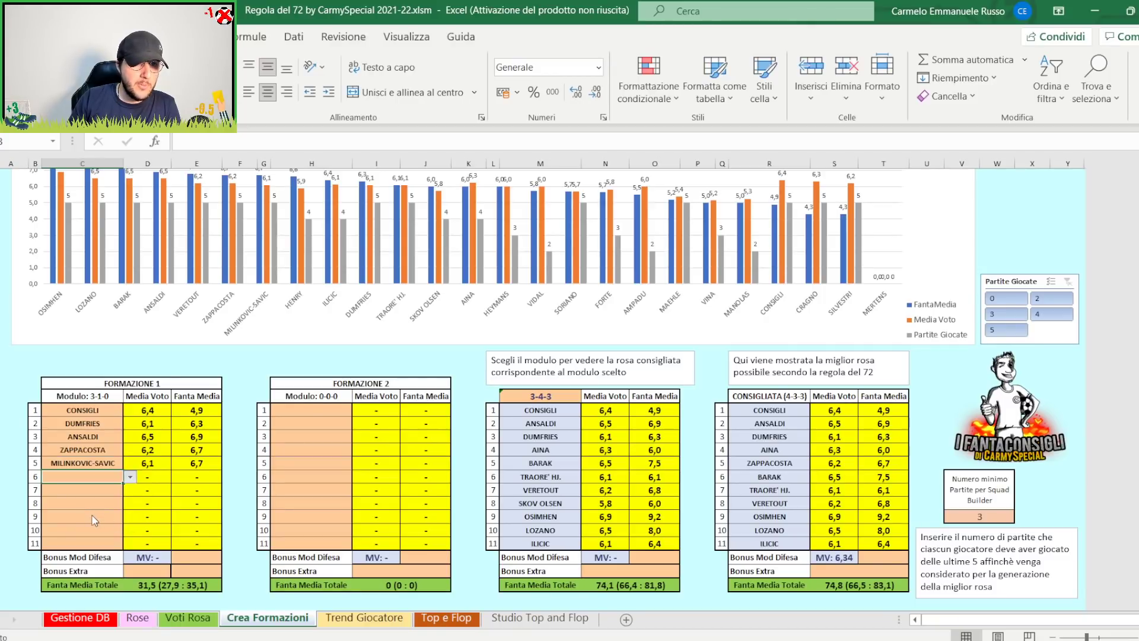
{"action": "type", "text": "VERETOUT"}
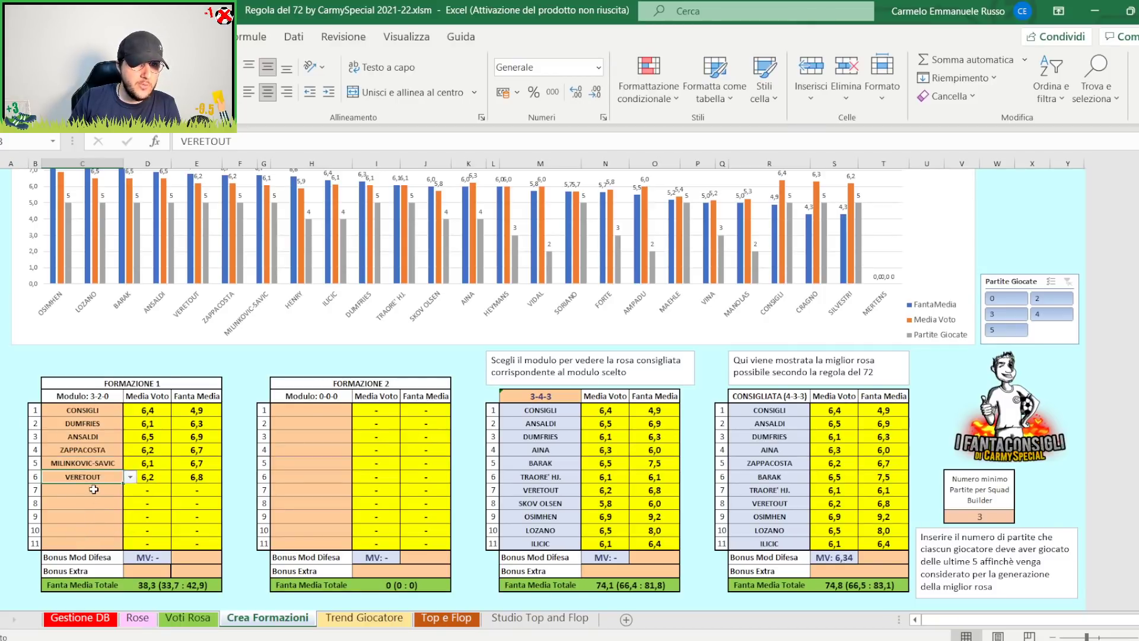
{"action": "key", "text": "Return"}
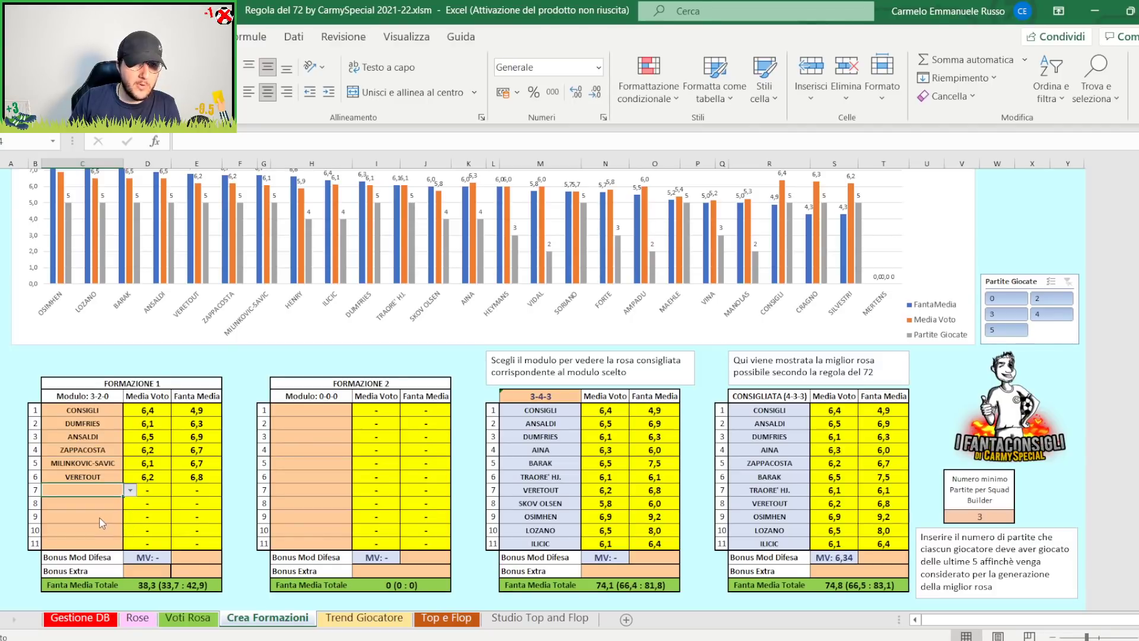
{"action": "type", "text": "BARAK"}
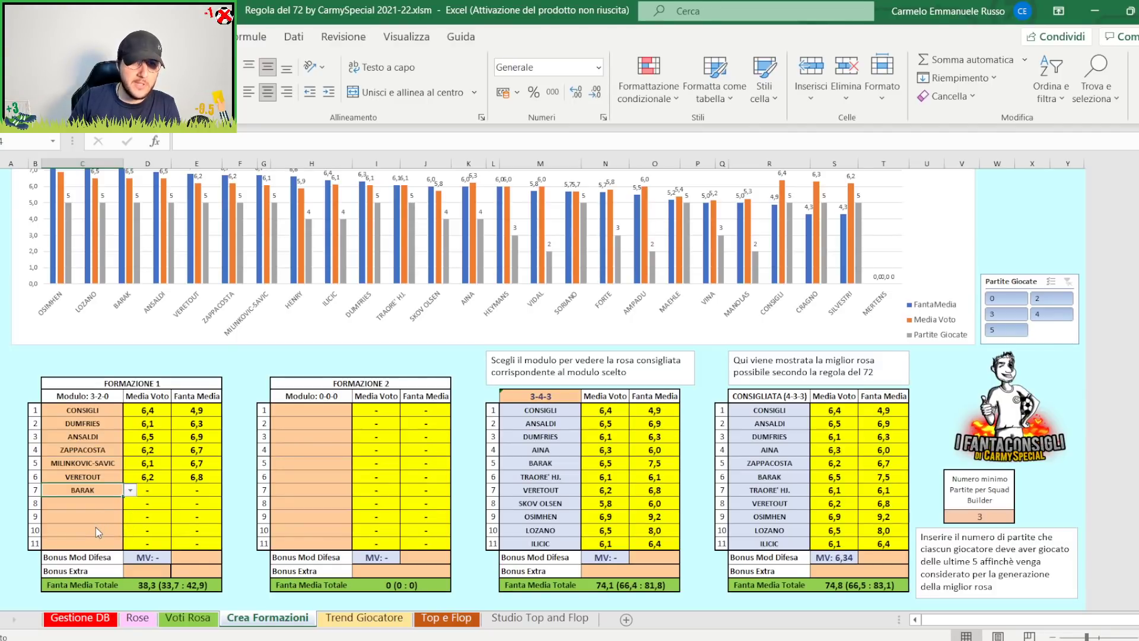
{"action": "key", "text": "Return"}
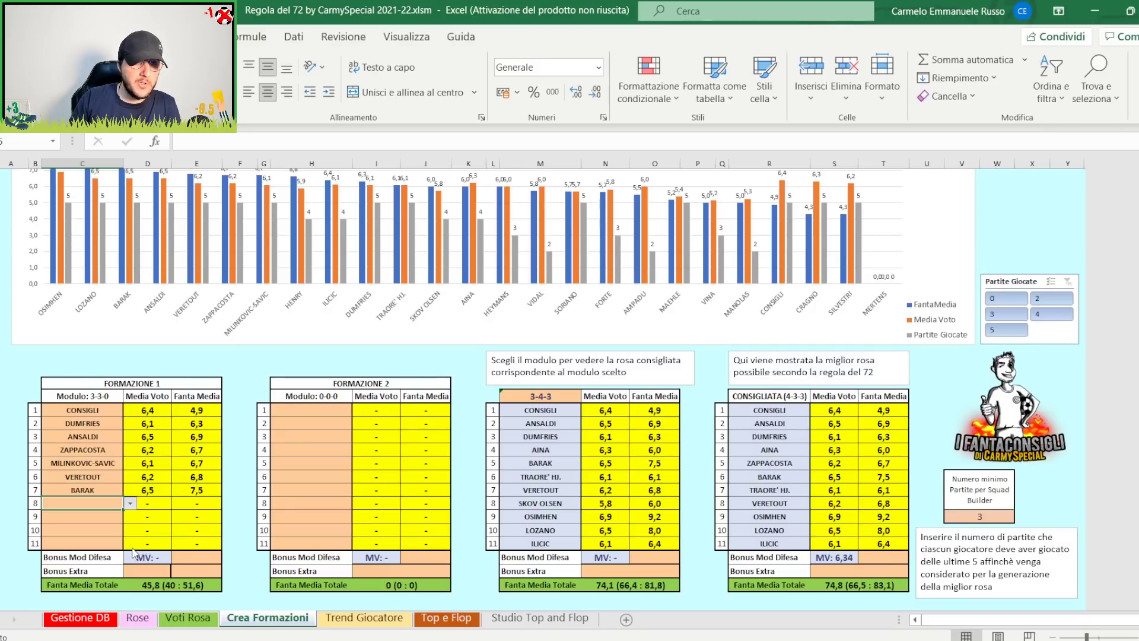
{"action": "type", "text": "SORIANO"}
{"action": "key", "text": "ctrl+Return"}
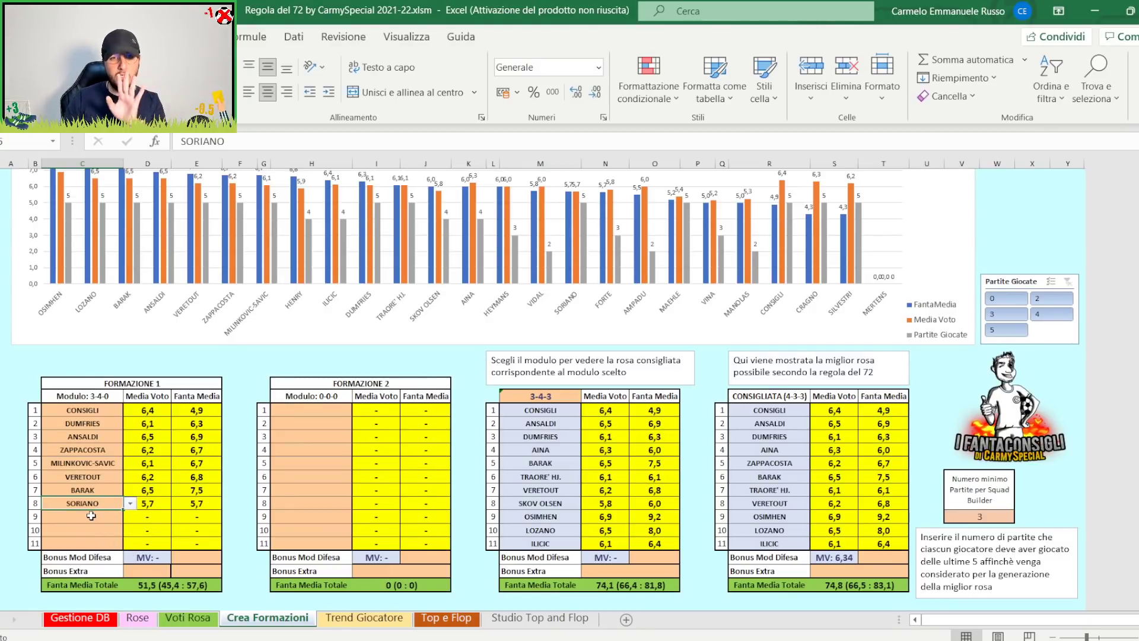
Step: Complete rows 9–11 with OSIMHEN, LOZANO and ILICIC for a 75,1 total
{"action": "left_click", "coordinate": [91, 516]}
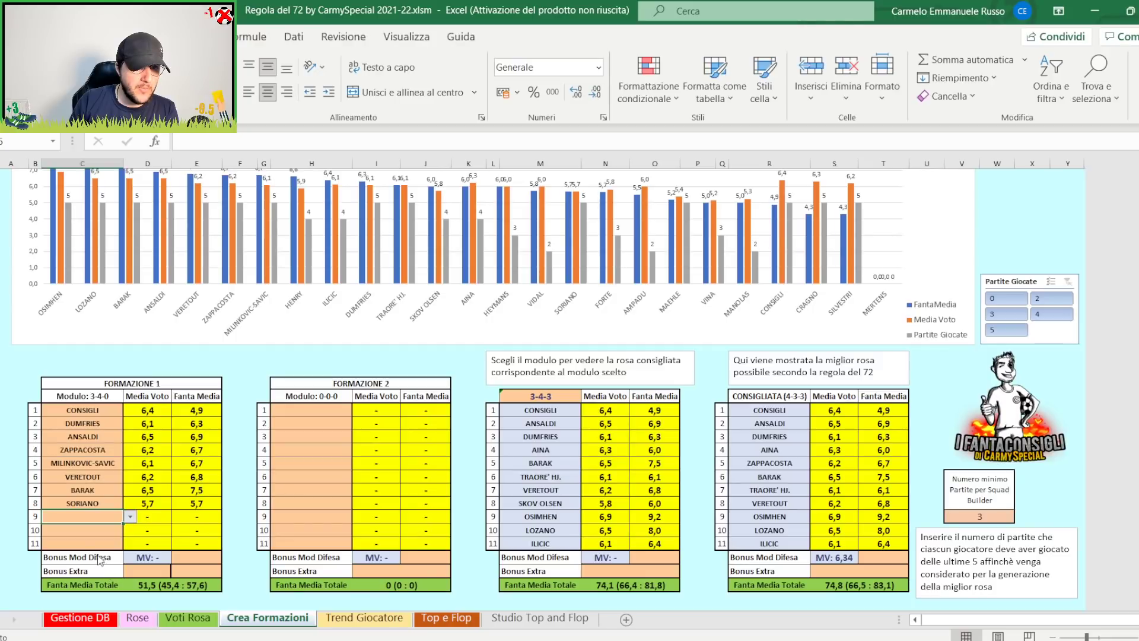
{"action": "type", "text": "OSIMHEN"}
{"action": "key", "text": "Return"}
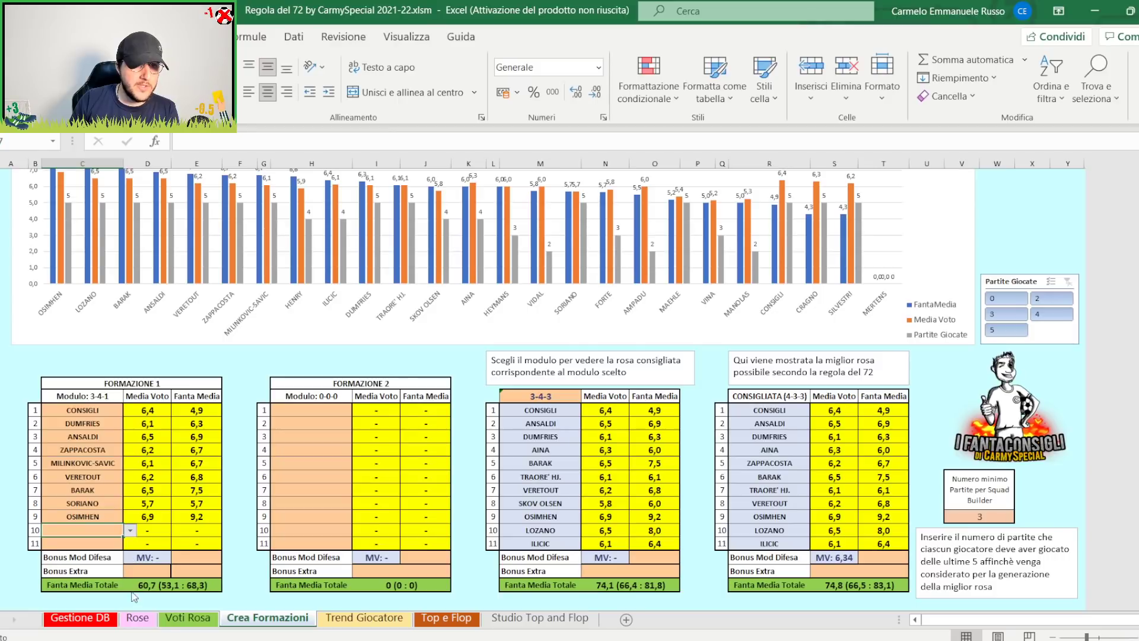
{"action": "type", "text": "LOZANO"}
{"action": "key", "text": "Return"}
{"action": "left_click", "coordinate": [102, 535]}
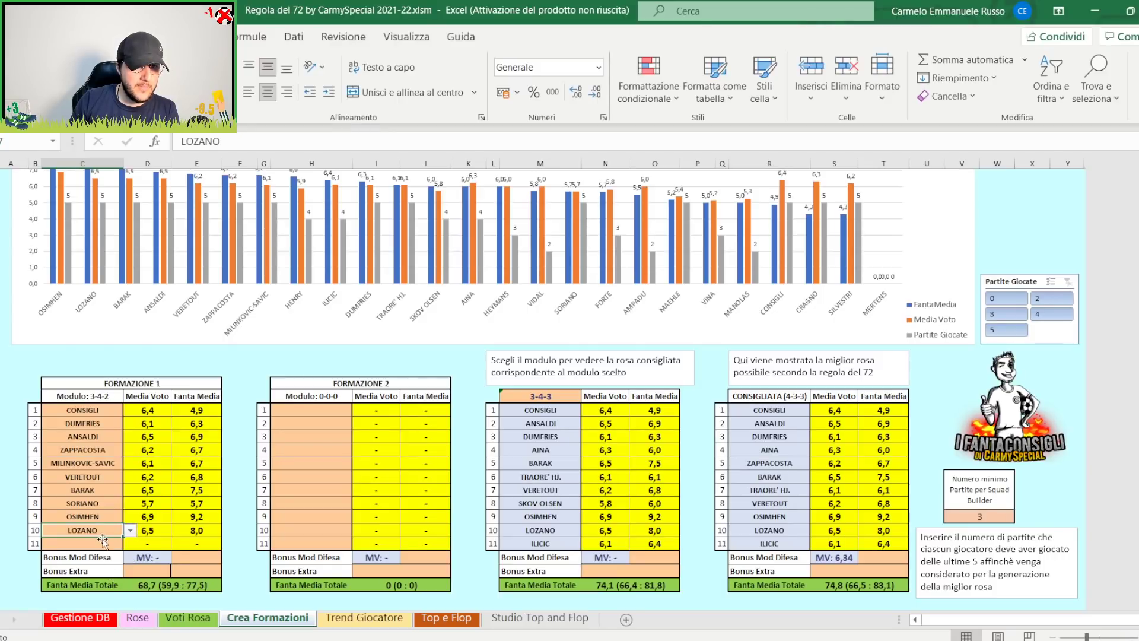
{"action": "left_click", "coordinate": [102, 541]}
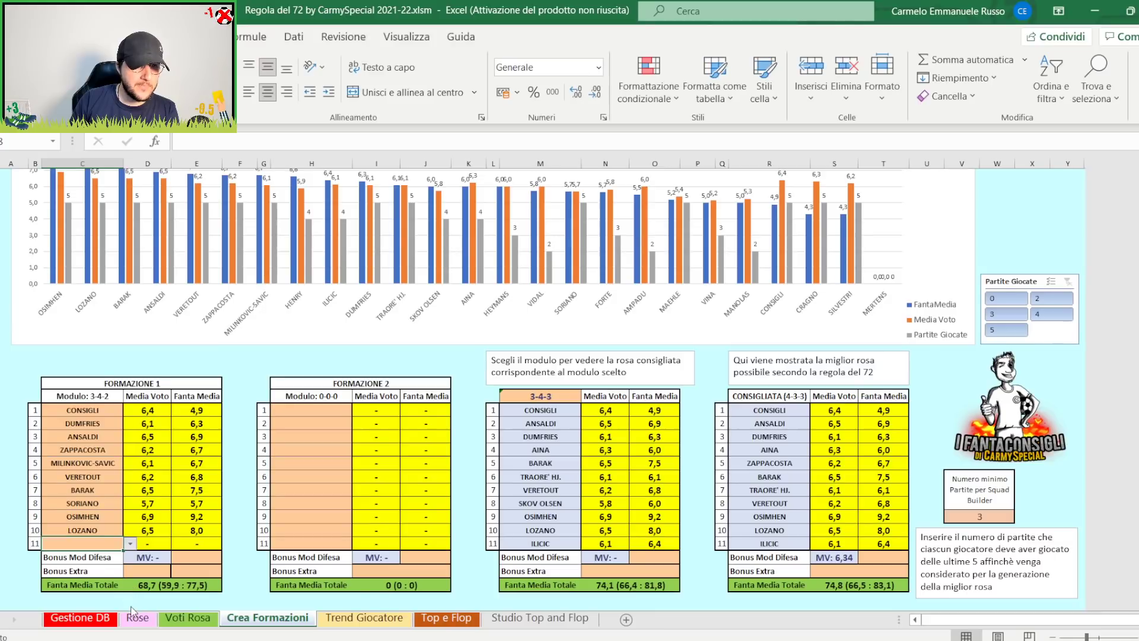
{"action": "type", "text": "ILICIC"}
{"action": "key", "text": "ctrl+Return"}
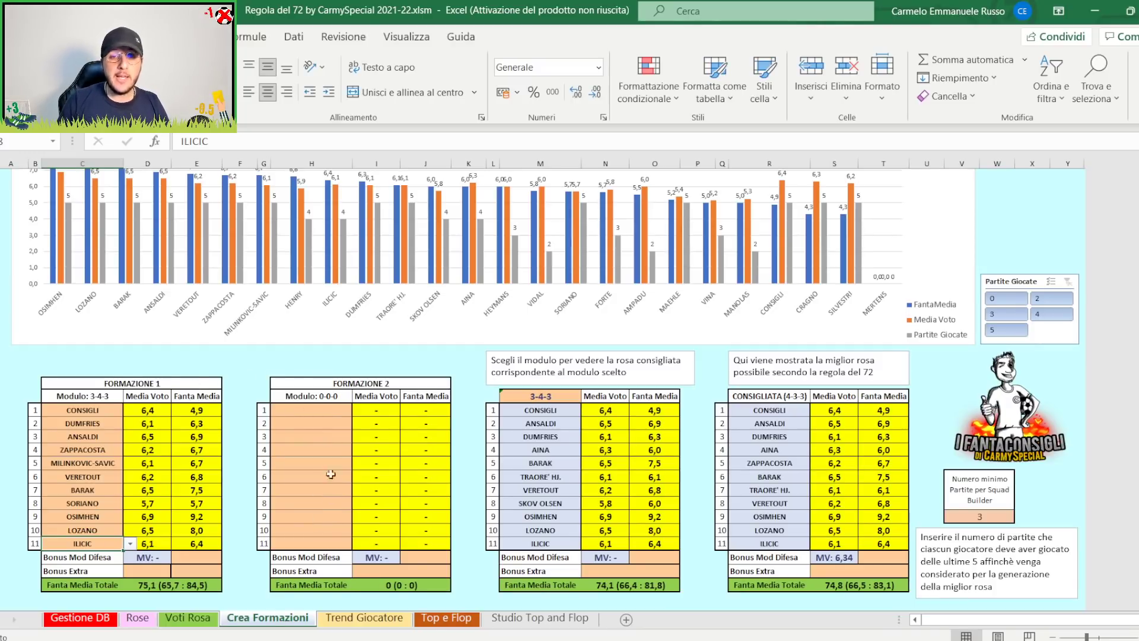
Step: Copy Formazione 1's eleven player names into Formazione 2
{"action": "left_click_drag", "start_coordinate": [86, 413], "coordinate": [83, 543]}
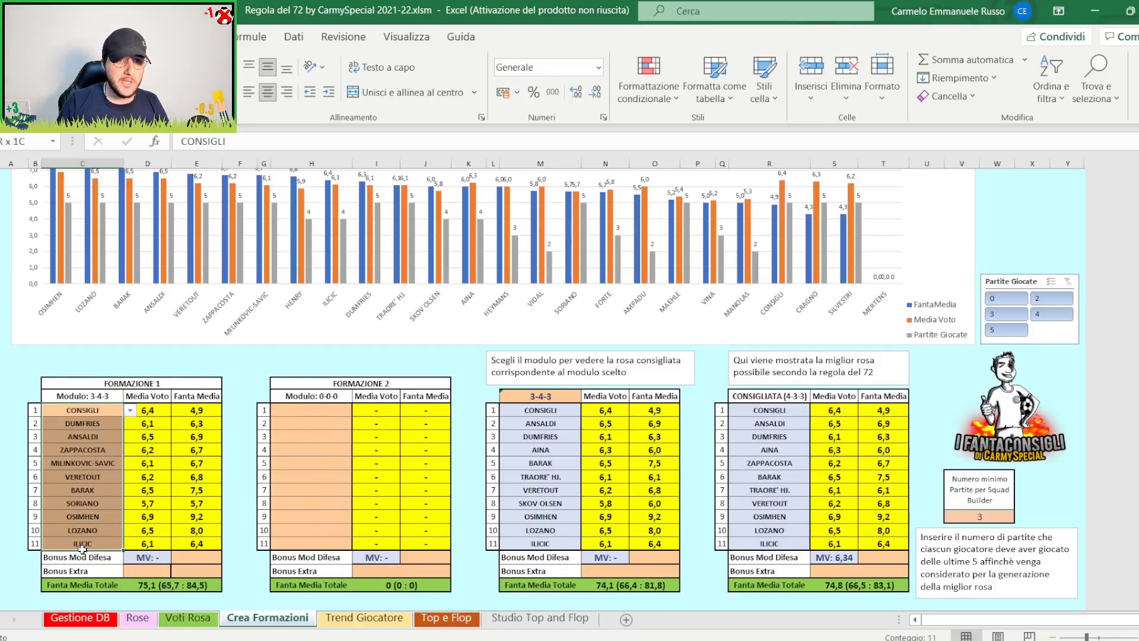
{"action": "key", "text": "ctrl+c"}
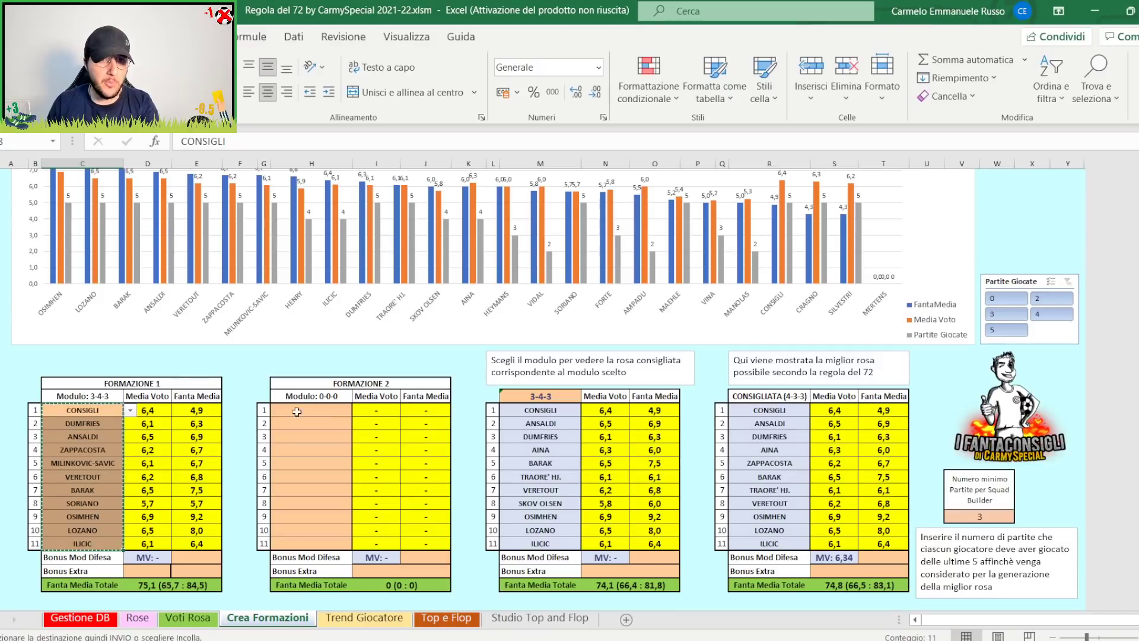
{"action": "left_click", "coordinate": [304, 409]}
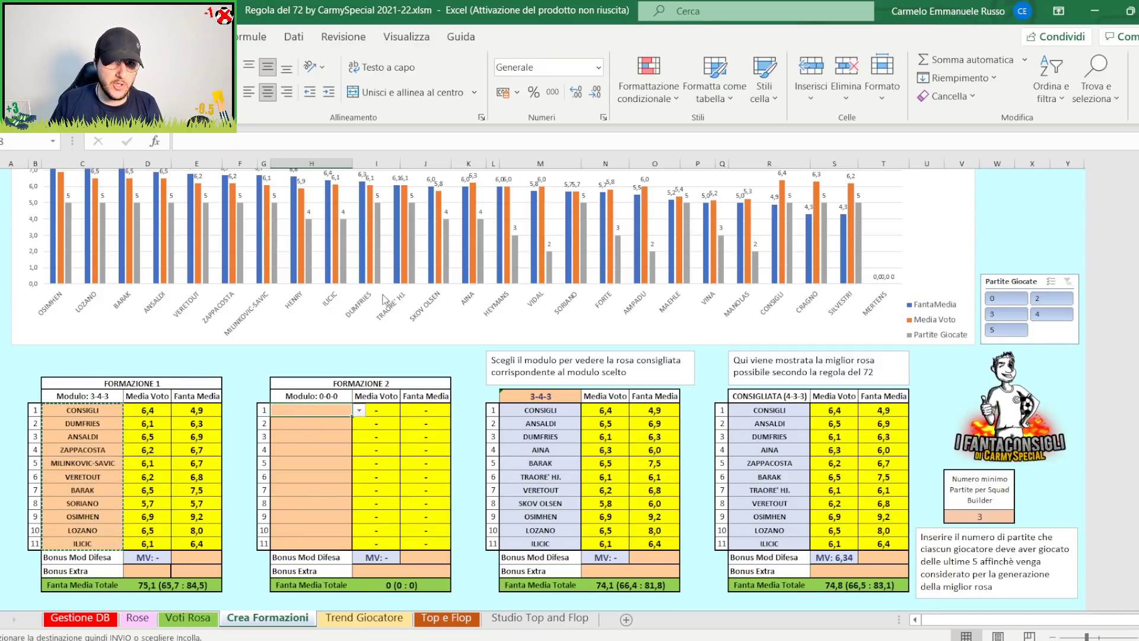
{"action": "key", "text": "ctrl+v"}
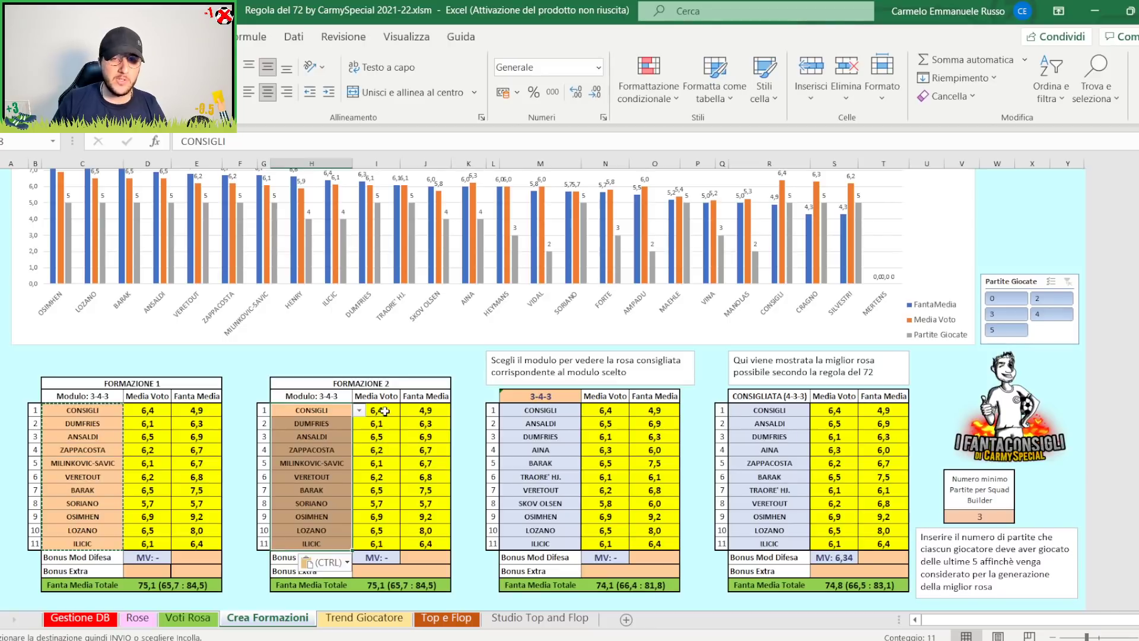
Step: In Formazione 2's eighth slot, try VIDAL and TRAORE' HJ., then settle on AINA
{"action": "left_click", "coordinate": [329, 502]}
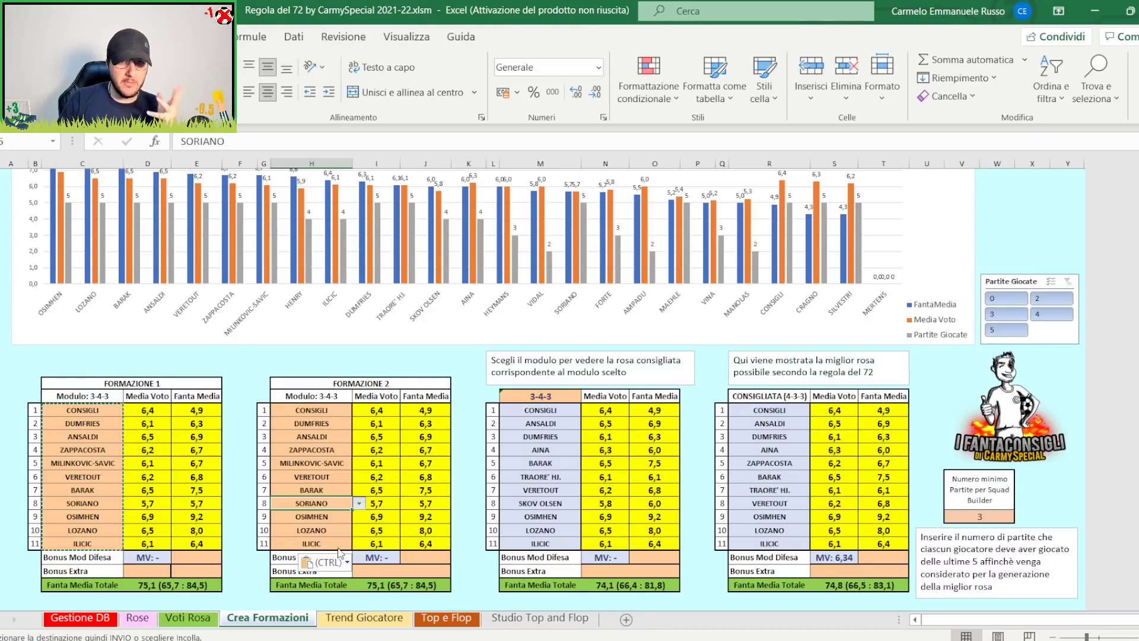
{"action": "key", "text": "ctrl+z"}
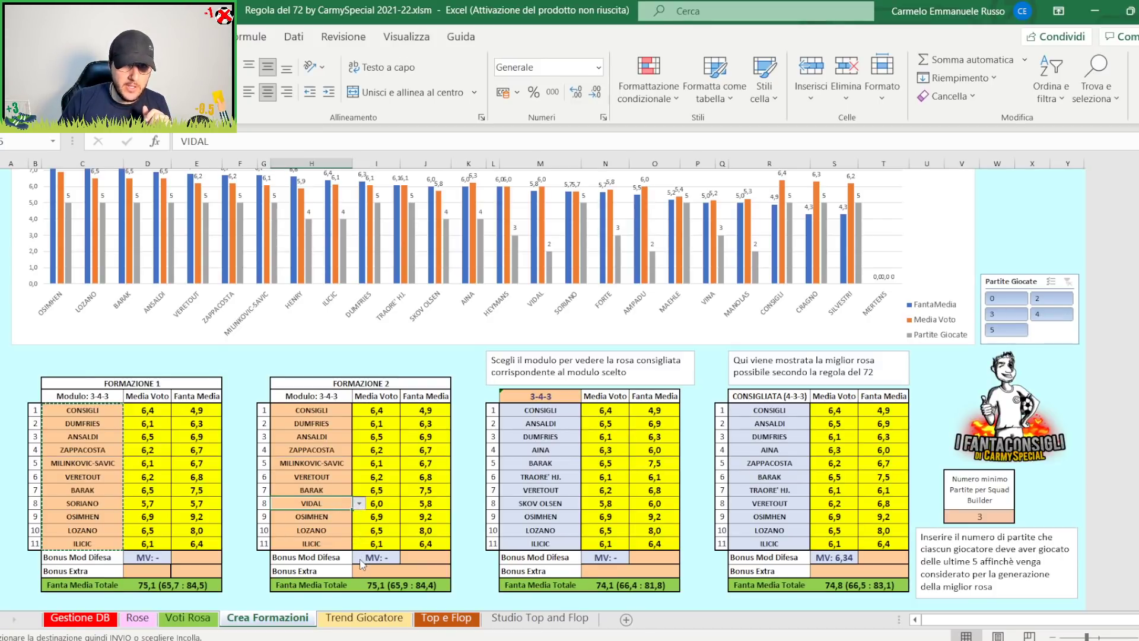
{"action": "left_click", "coordinate": [336, 522]}
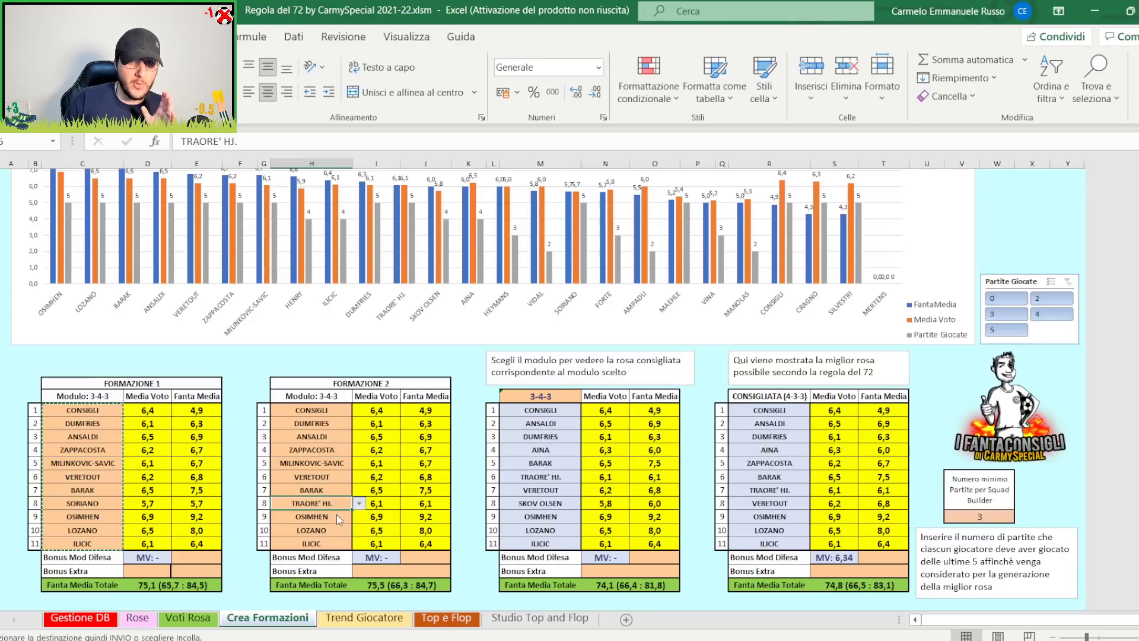
{"action": "type", "text": "AINA"}
{"action": "key", "text": "Return"}
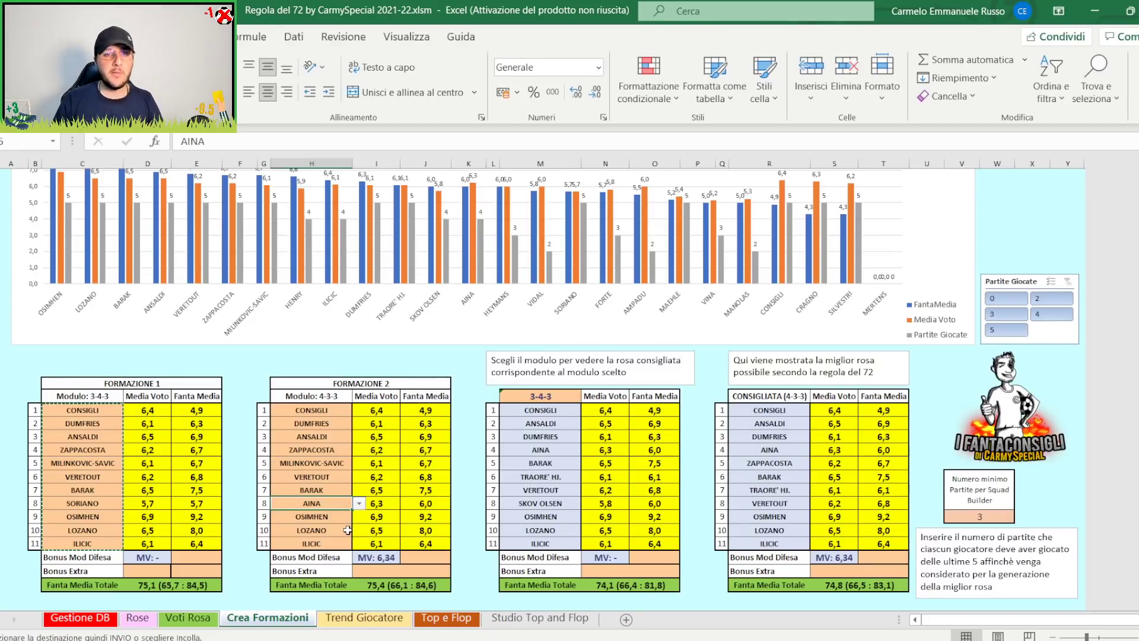
{"action": "left_click", "coordinate": [348, 529]}
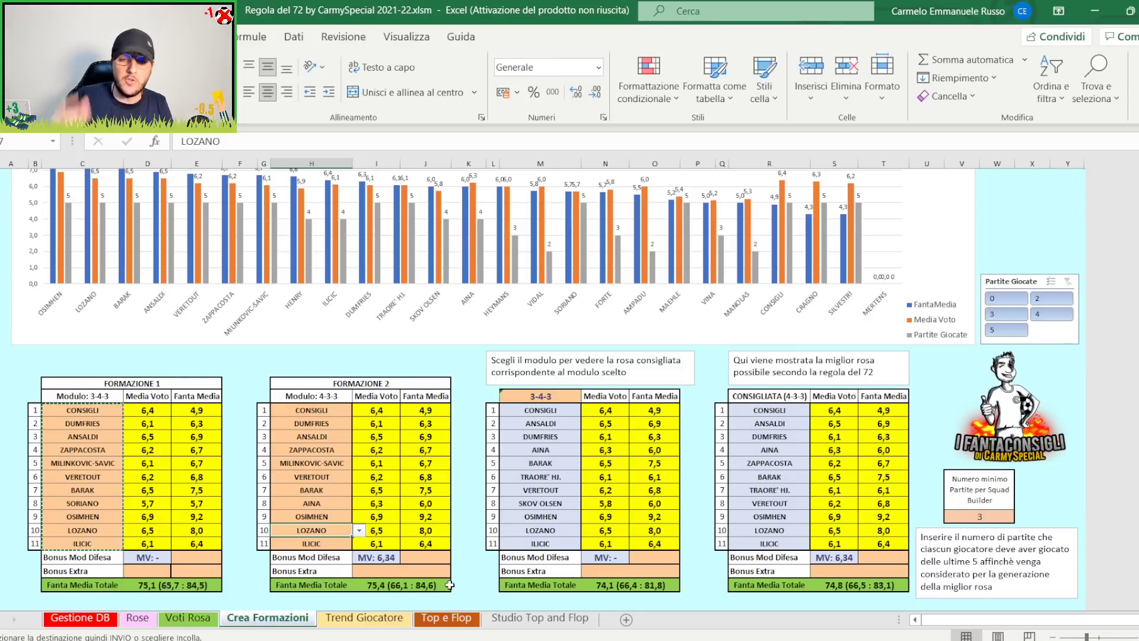
Step: Enter a 2,0 defensive-modifier bonus for Formazione 2, raising its total to 77,4
{"action": "left_click", "coordinate": [442, 557]}
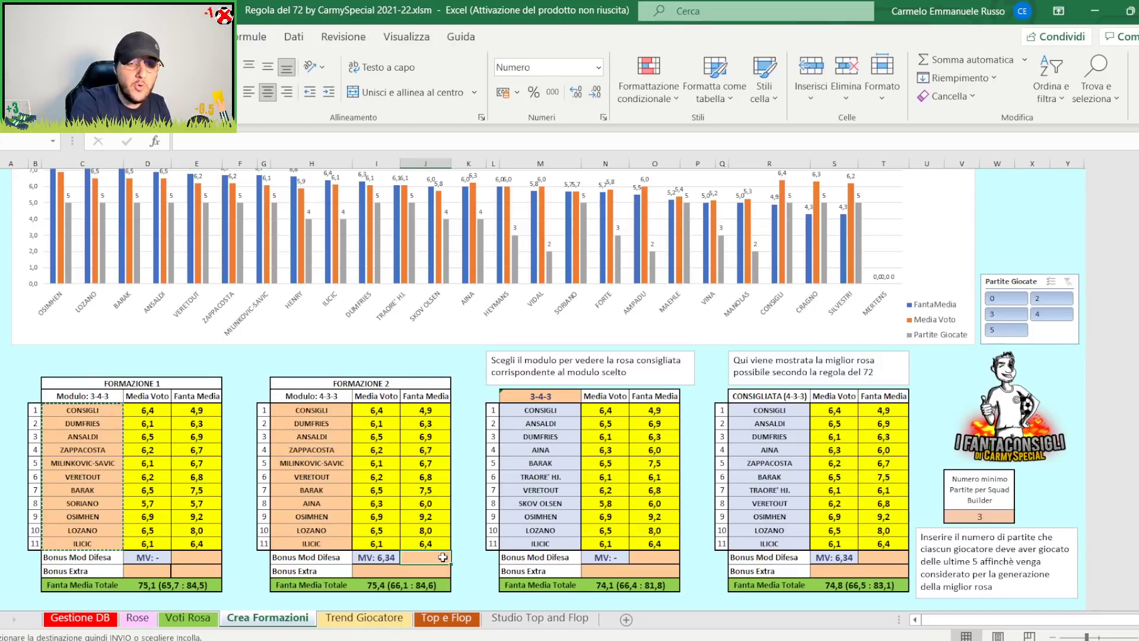
{"action": "type", "text": "2"}
{"action": "key", "text": "Return"}
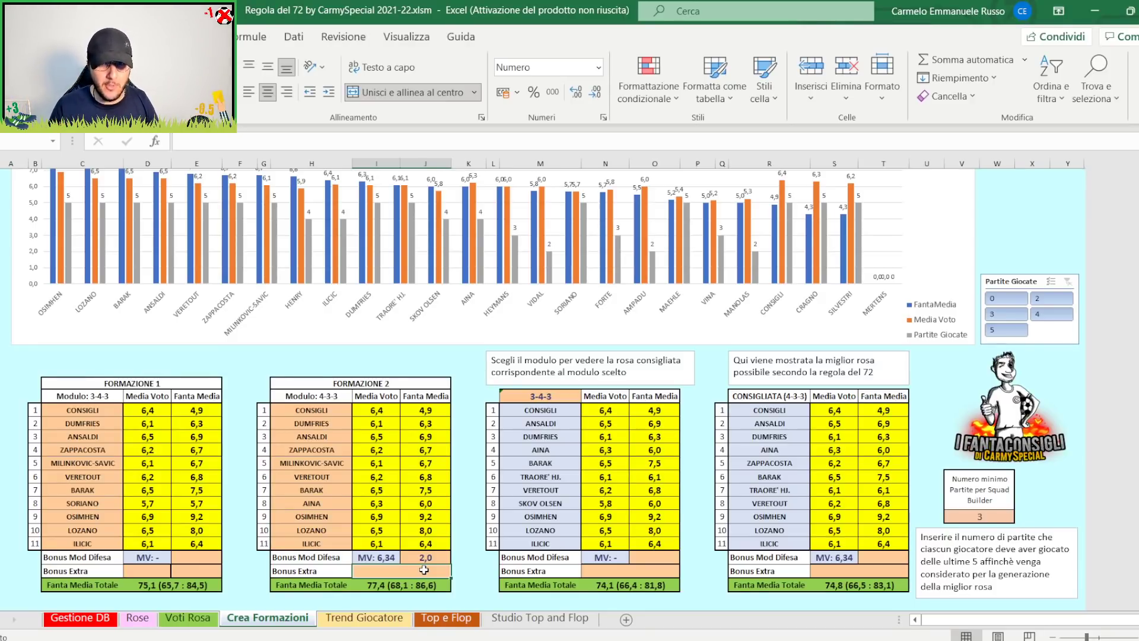
{"action": "left_click", "coordinate": [551, 393]}
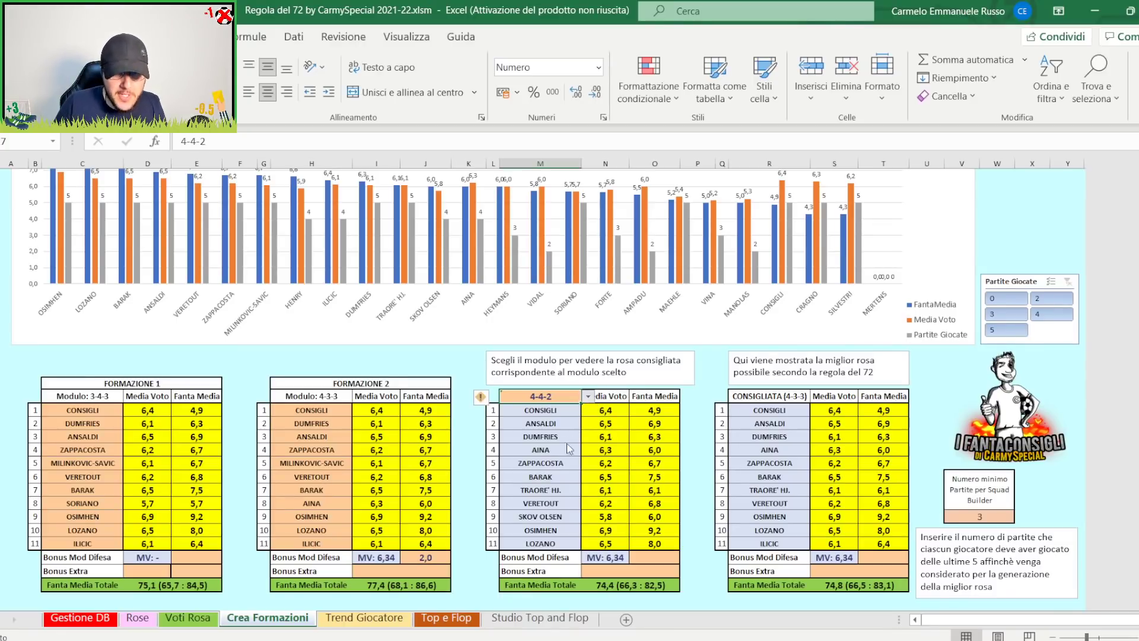
Step: Switch the suggested squad's module back to 4-3-3, giving a 74,8 total
{"action": "key", "text": "alt+Down"}
{"action": "key", "text": "Up"}
{"action": "key", "text": "Return"}
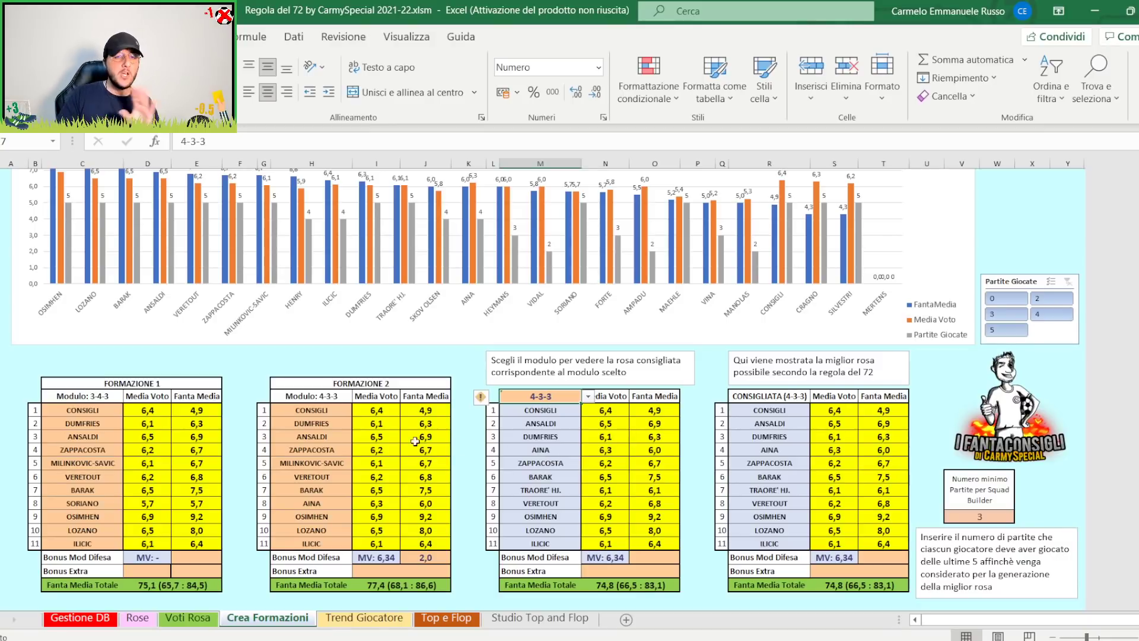
{"action": "left_click", "coordinate": [313, 463]}
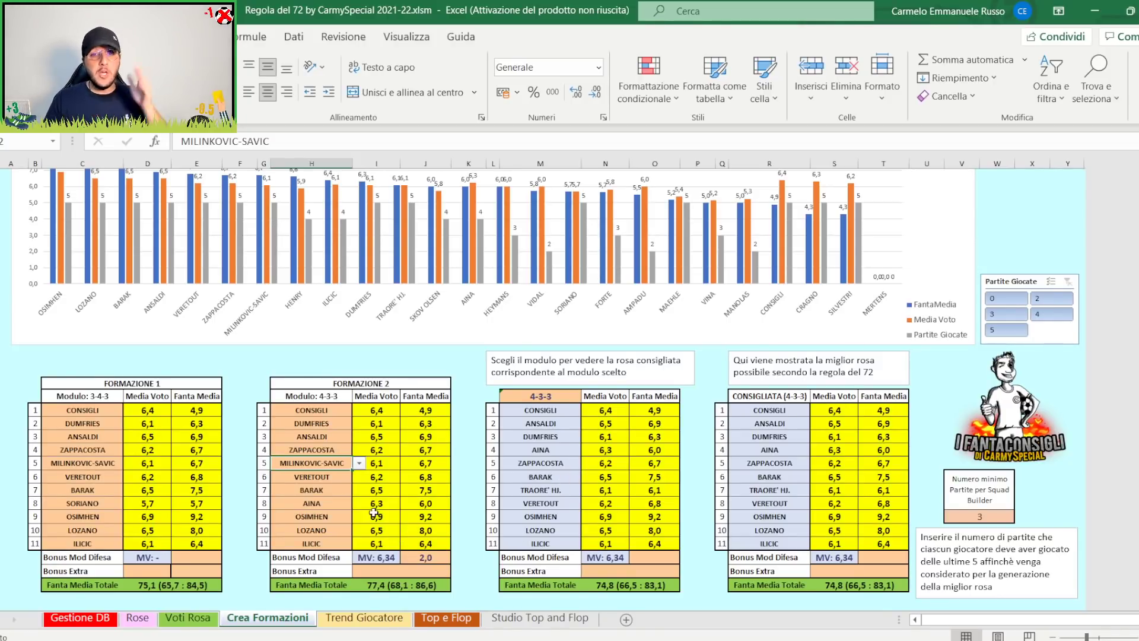
{"action": "left_click", "coordinate": [328, 491]}
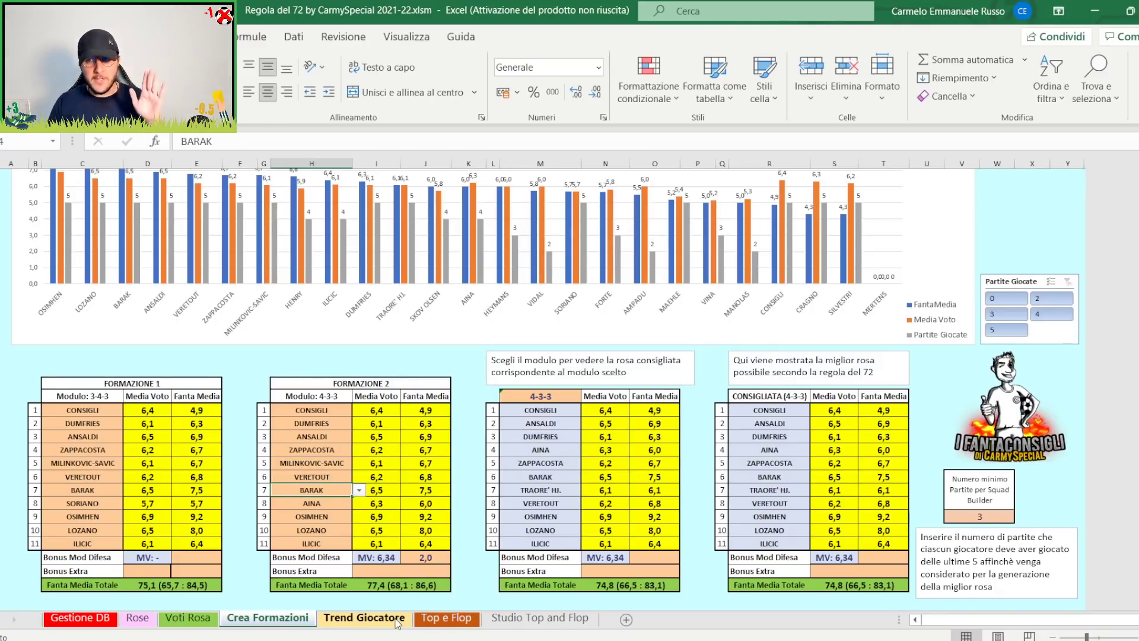
Step: Change the Numero minimo Partite setting to 4, then to 5
{"action": "scroll", "coordinate": [1018, 332], "scroll_direction": "up", "scroll_amount": 2}
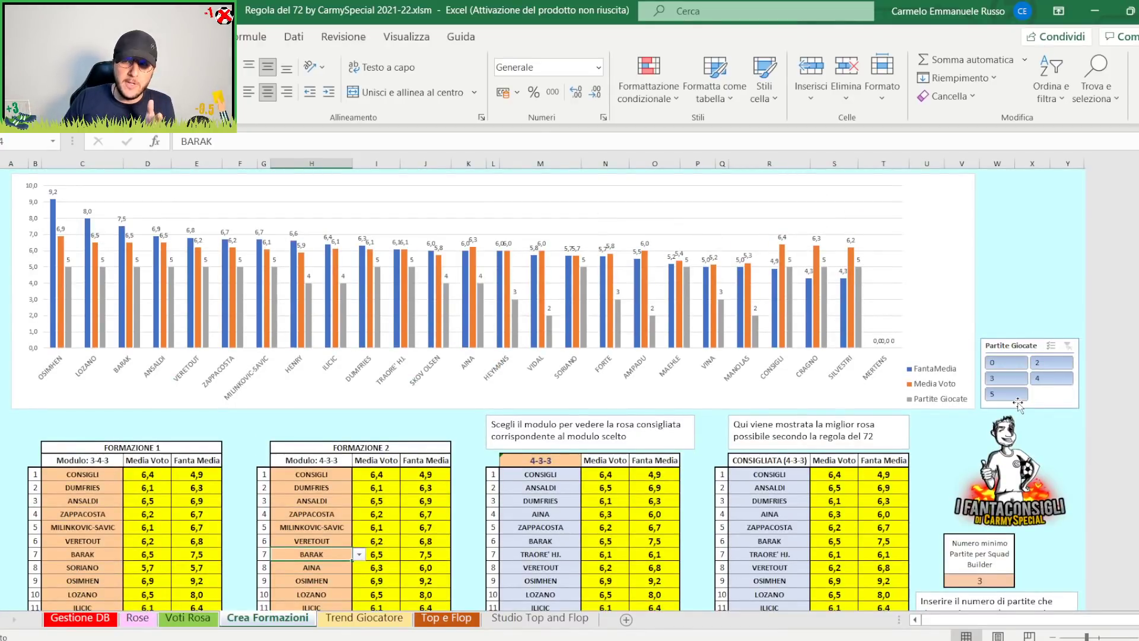
{"action": "scroll", "coordinate": [1013, 437], "scroll_direction": "down", "scroll_amount": 1}
{"action": "left_click", "coordinate": [986, 546]}
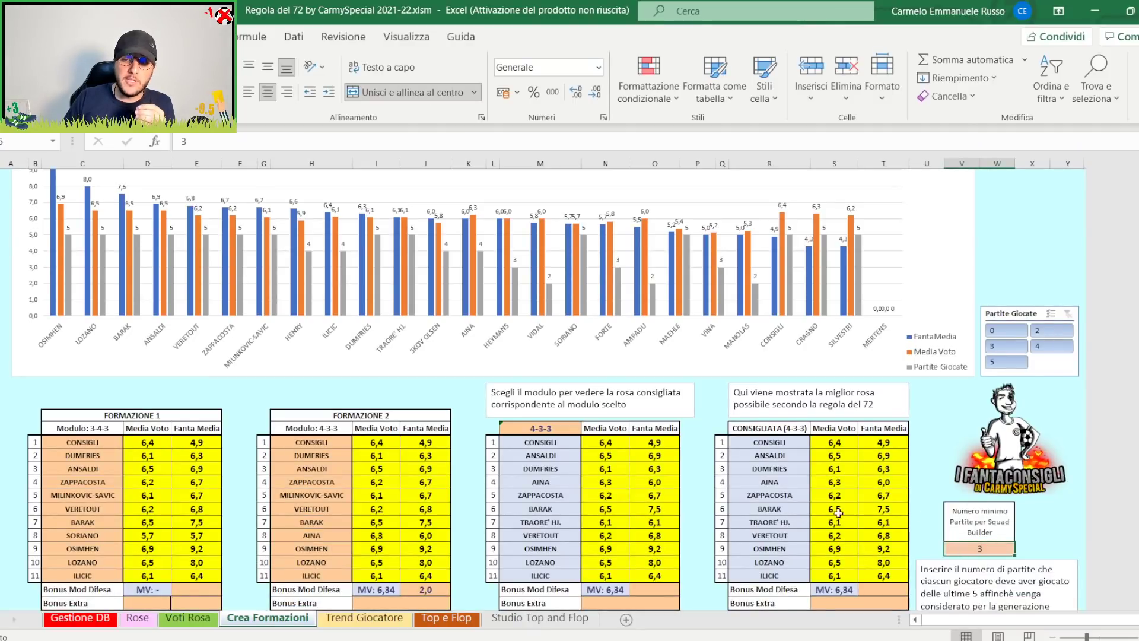
{"action": "type", "text": "4"}
{"action": "left_click", "coordinate": [1035, 534]}
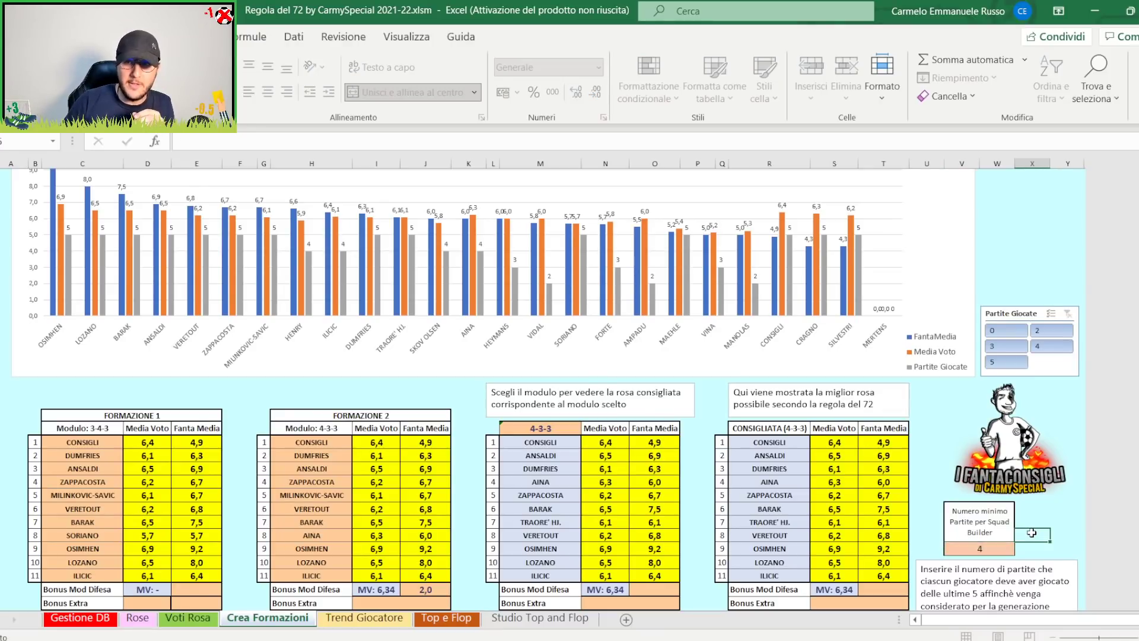
{"action": "left_click", "coordinate": [988, 548]}
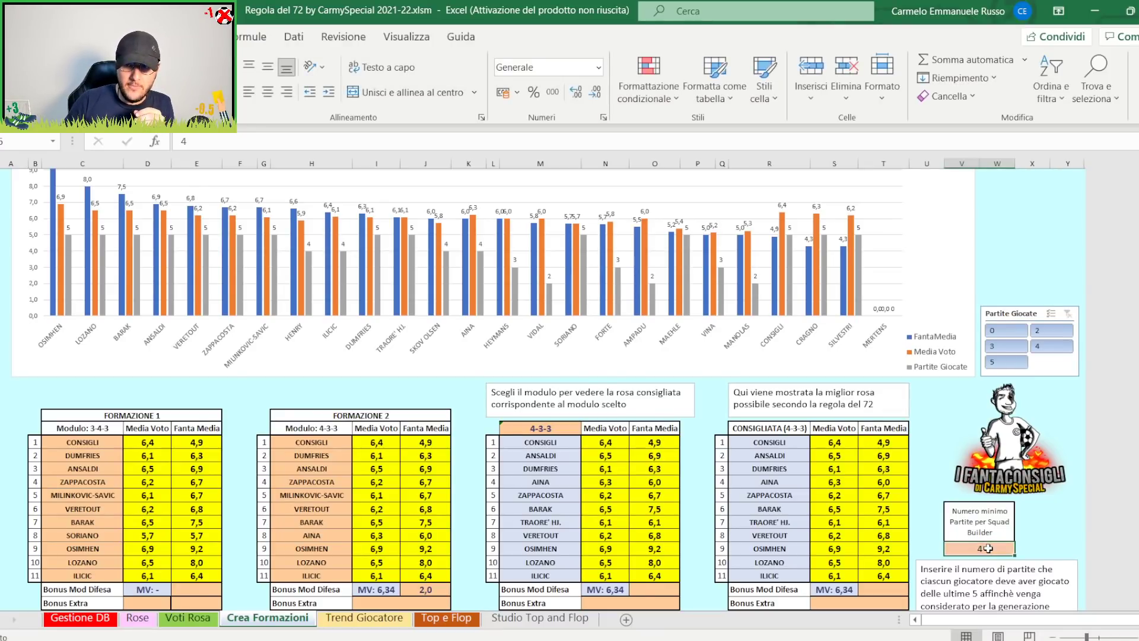
{"action": "scroll", "coordinate": [988, 548], "scroll_direction": "down", "scroll_amount": 1}
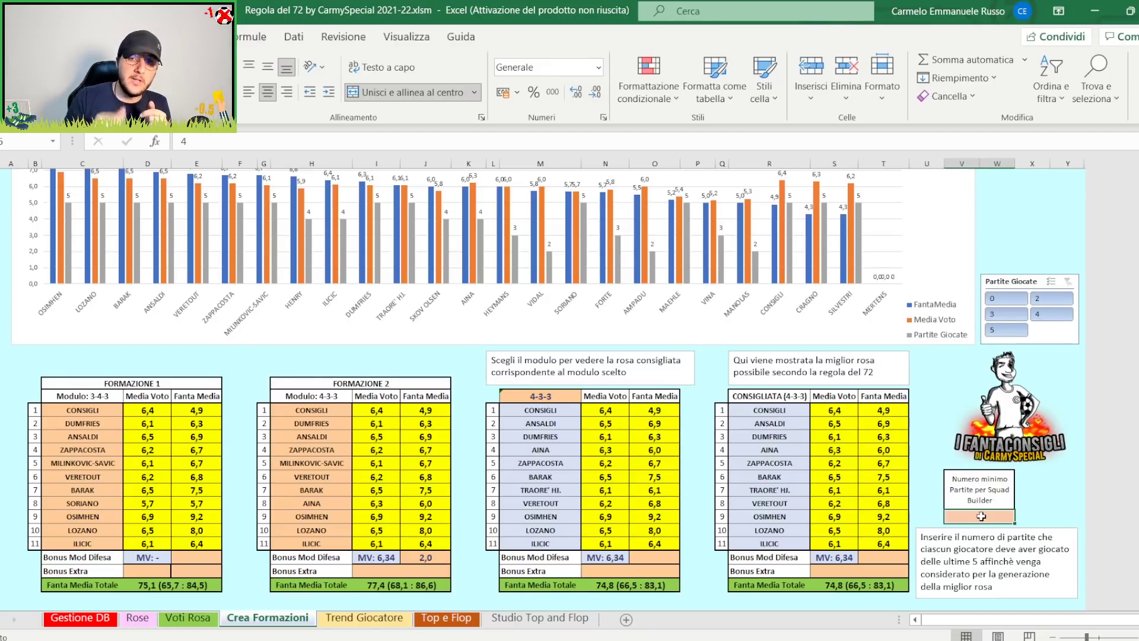
{"action": "type", "text": "5"}
{"action": "key", "text": "Tab"}
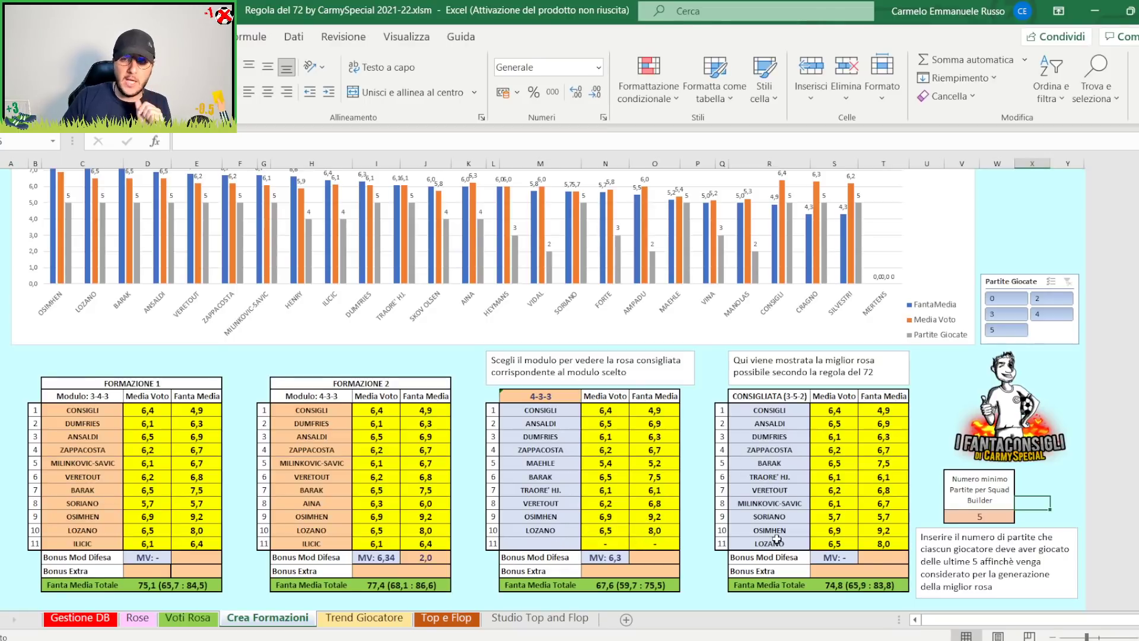
{"action": "left_click", "coordinate": [570, 397]}
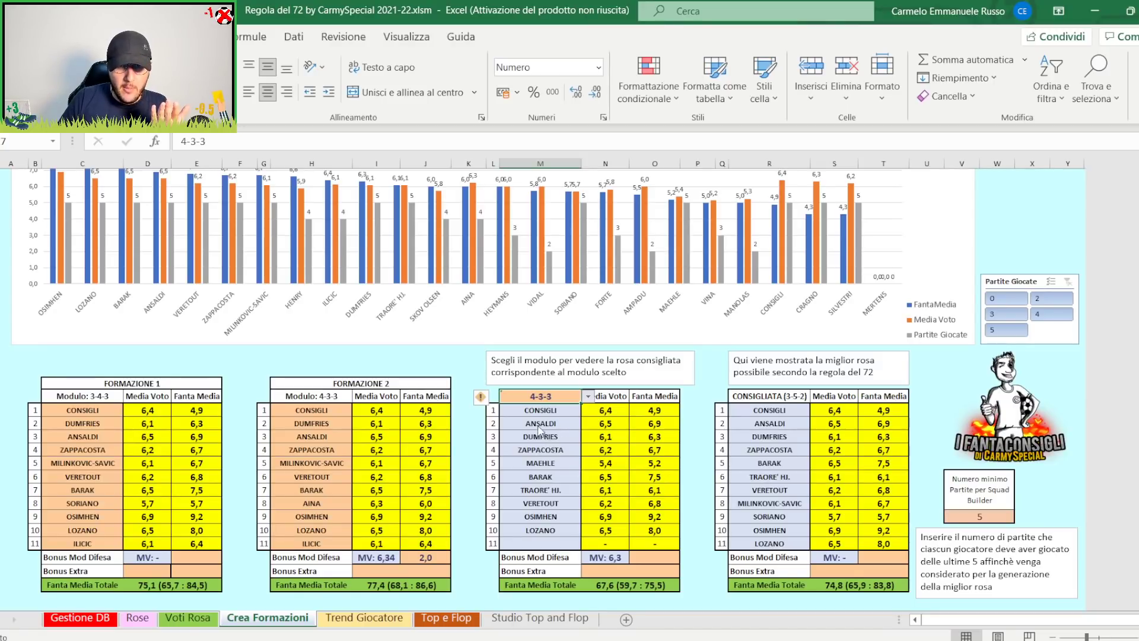
Step: Pick 3-5-2 as the suggested module, then go to the Trend Giocatore sheet
{"action": "left_click", "coordinate": [588, 396]}
{"action": "left_click", "coordinate": [537, 418]}
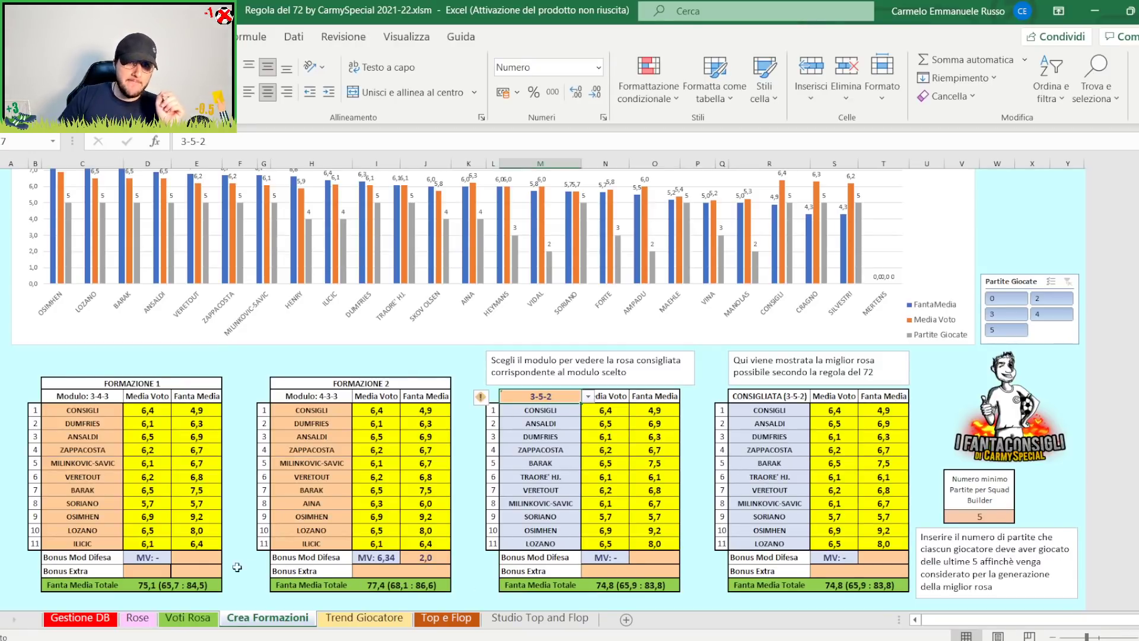
{"action": "left_click", "coordinate": [195, 557]}
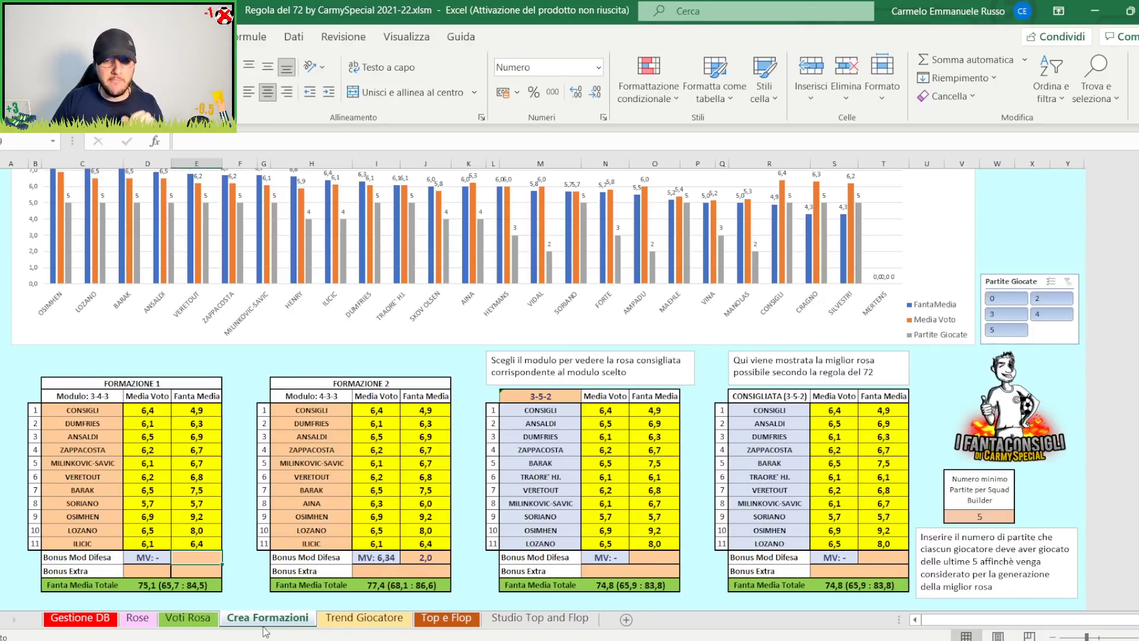
{"action": "left_click", "coordinate": [337, 620]}
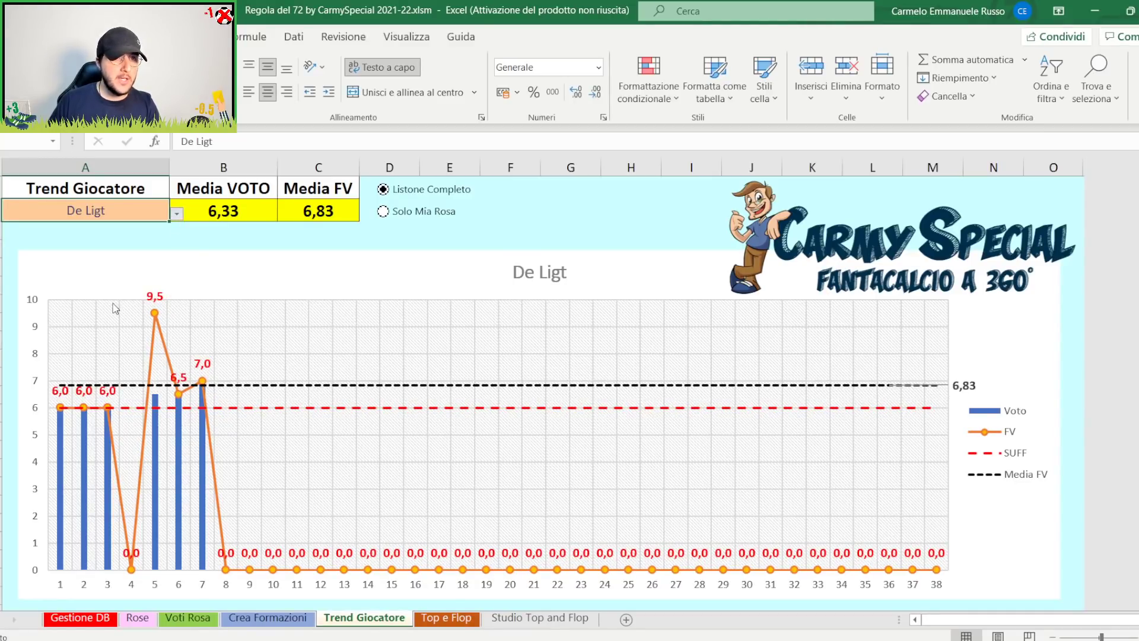
{"action": "key", "text": "alt+Down"}
{"action": "key", "text": "Down"}
{"action": "key", "text": "Return"}
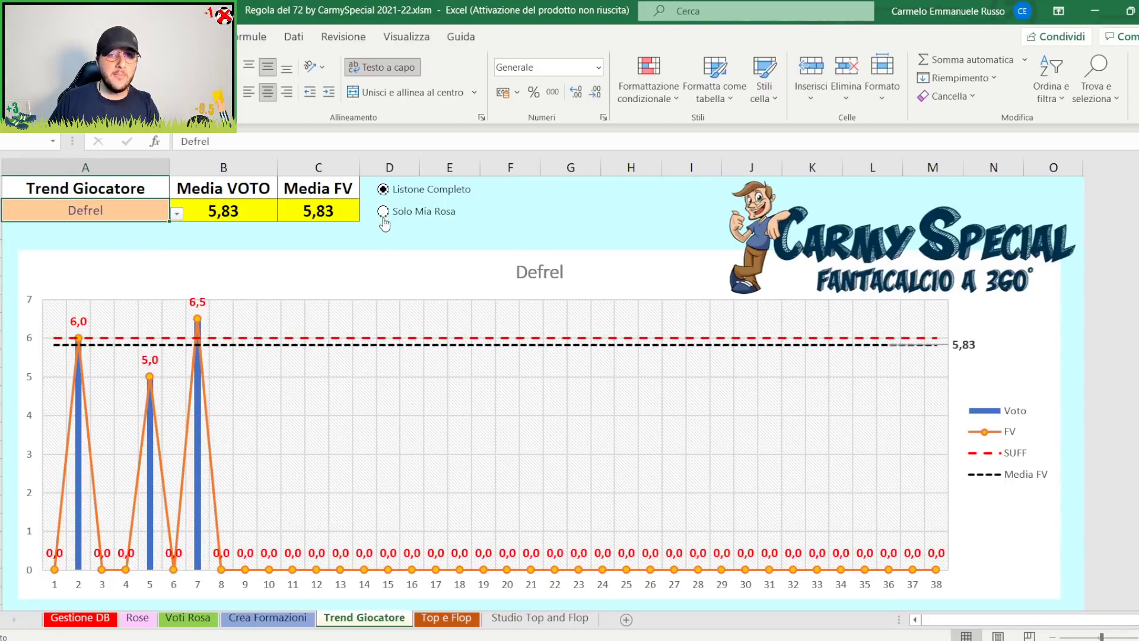
{"action": "left_click", "coordinate": [383, 212]}
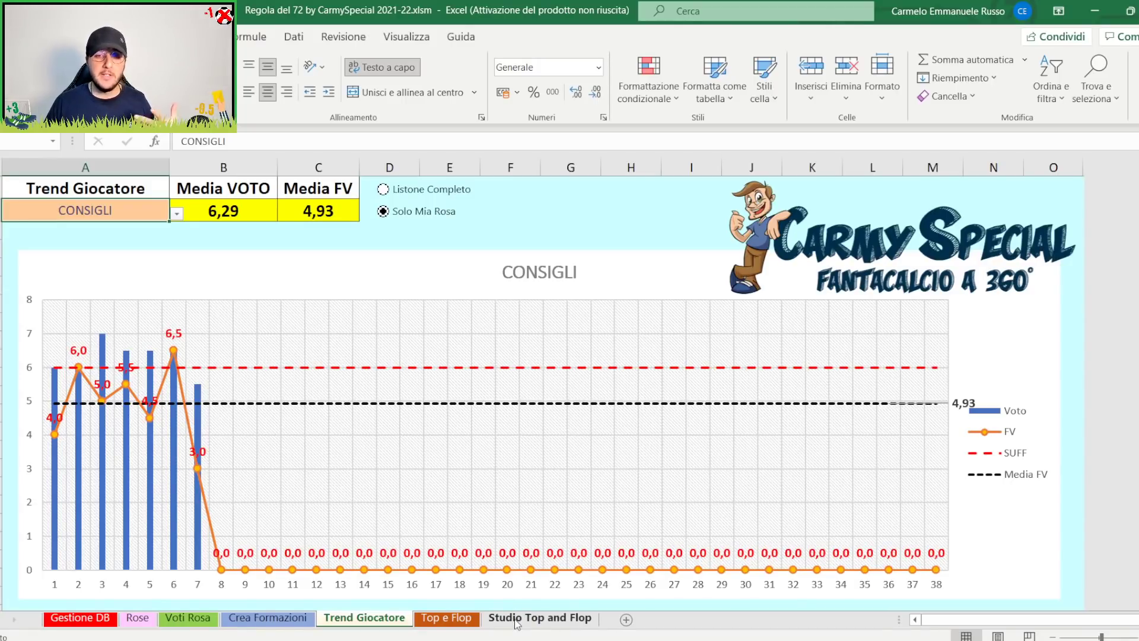
Step: Go to the Studio Top and Flop sheet and scroll through its Top/Flop tables and slicers
{"action": "left_click", "coordinate": [516, 620]}
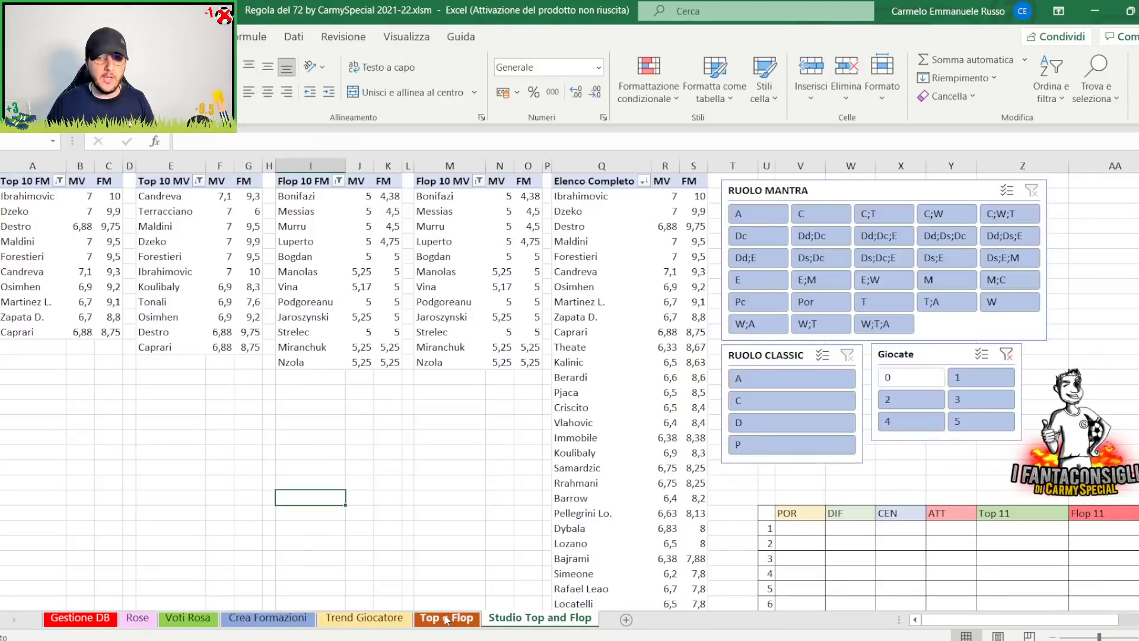
{"action": "left_click", "coordinate": [447, 619]}
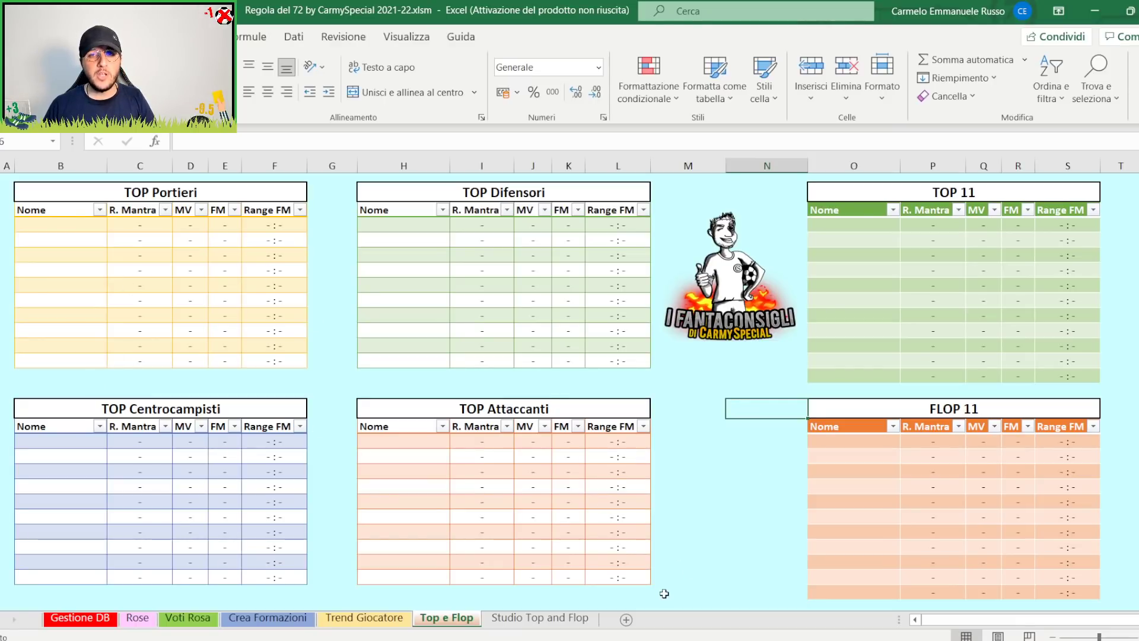
{"action": "left_click", "coordinate": [515, 619]}
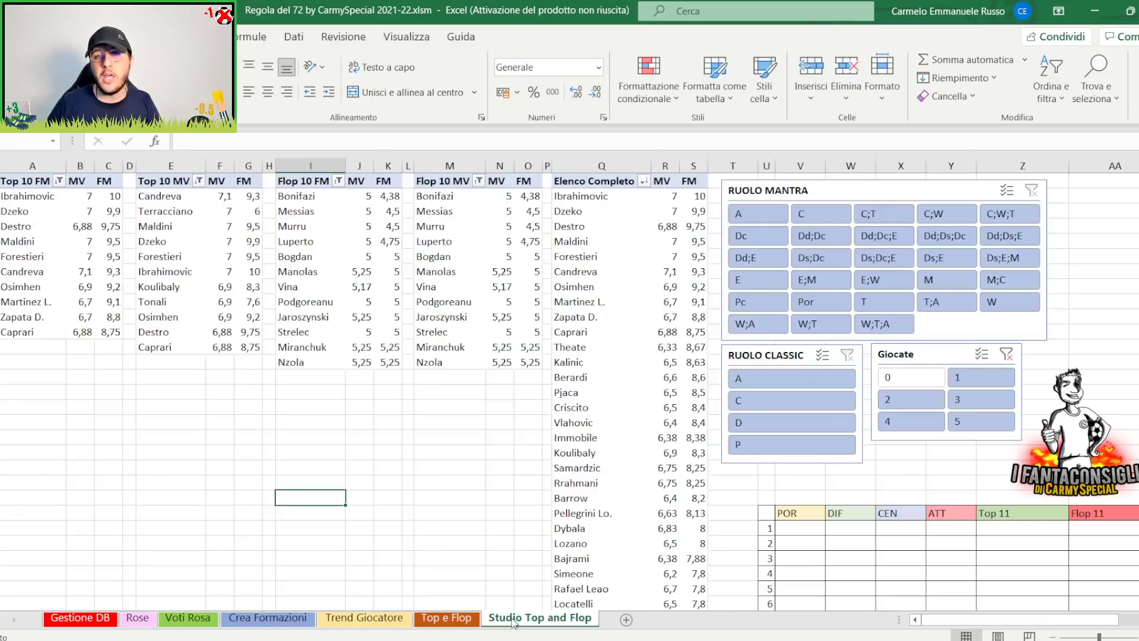
{"action": "scroll", "coordinate": [920, 351], "scroll_direction": "down", "scroll_amount": 5}
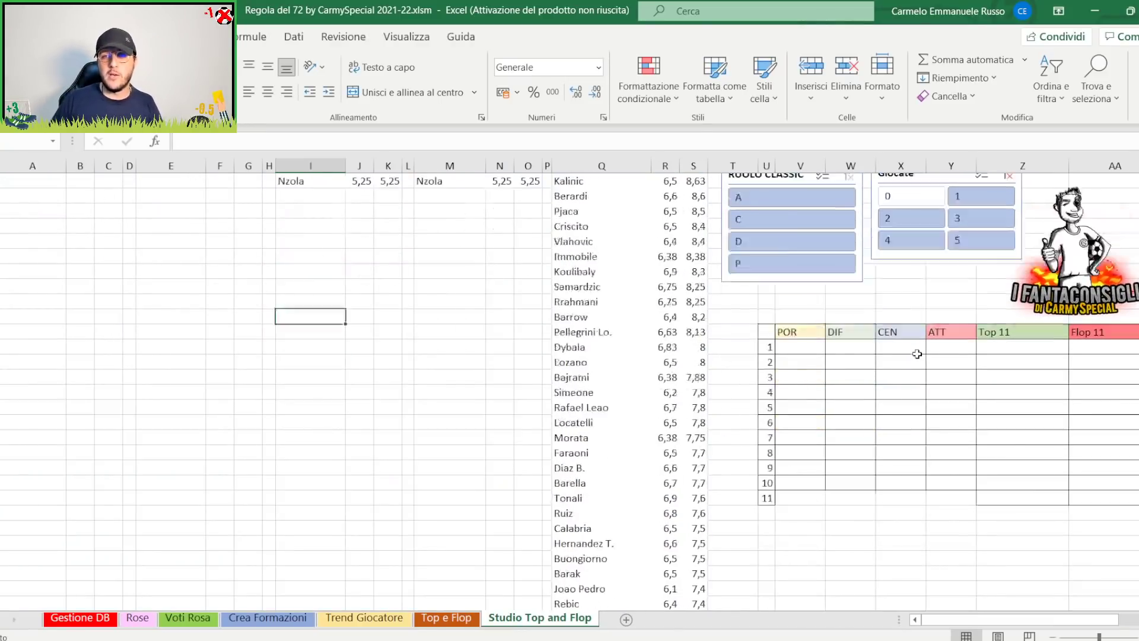
{"action": "scroll", "coordinate": [921, 351], "scroll_direction": "up", "scroll_amount": 4}
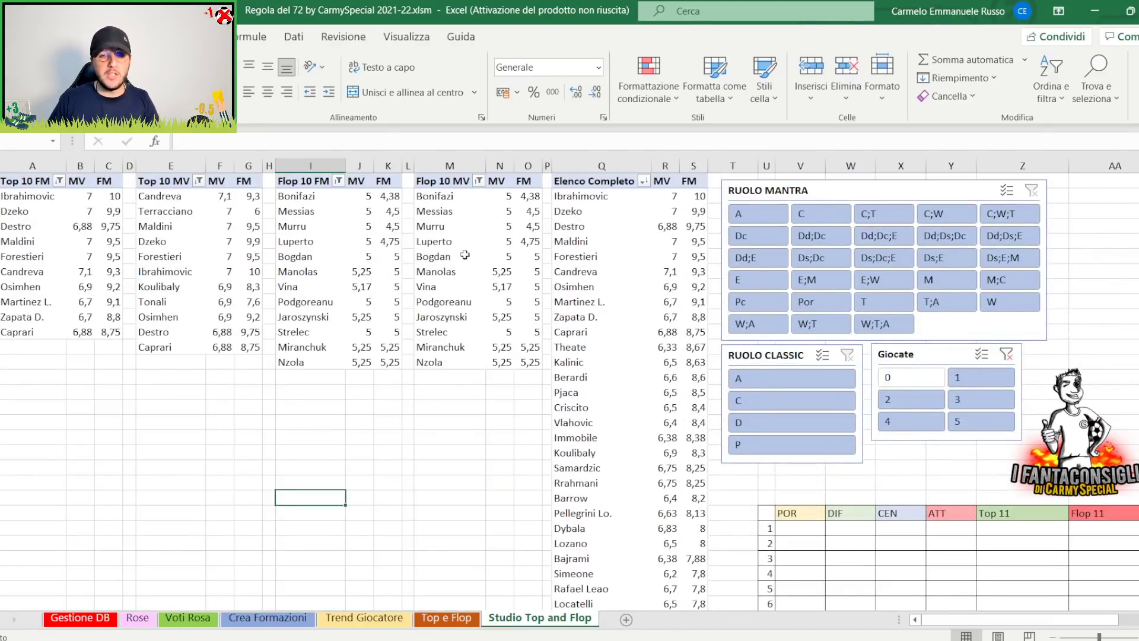
{"action": "scroll", "coordinate": [427, 522], "scroll_direction": "down", "scroll_amount": 1}
{"action": "scroll", "coordinate": [526, 593], "scroll_direction": "up", "scroll_amount": 1}
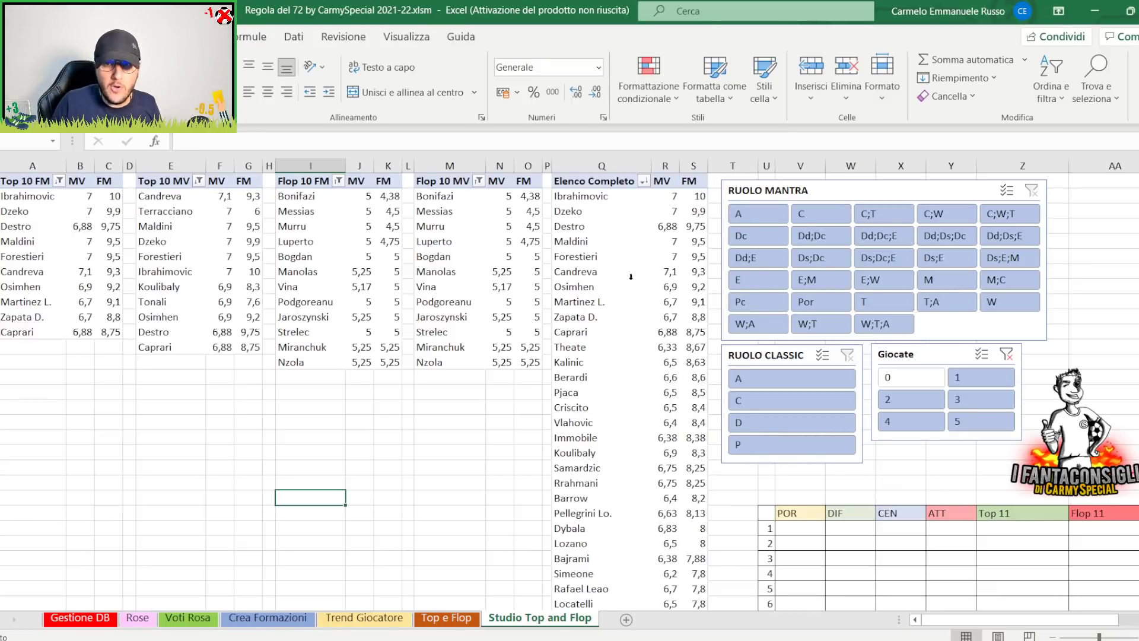
{"action": "scroll", "coordinate": [626, 286], "scroll_direction": "down", "scroll_amount": 6}
{"action": "scroll", "coordinate": [625, 283], "scroll_direction": "up", "scroll_amount": 2}
{"action": "scroll", "coordinate": [624, 278], "scroll_direction": "up", "scroll_amount": 4}
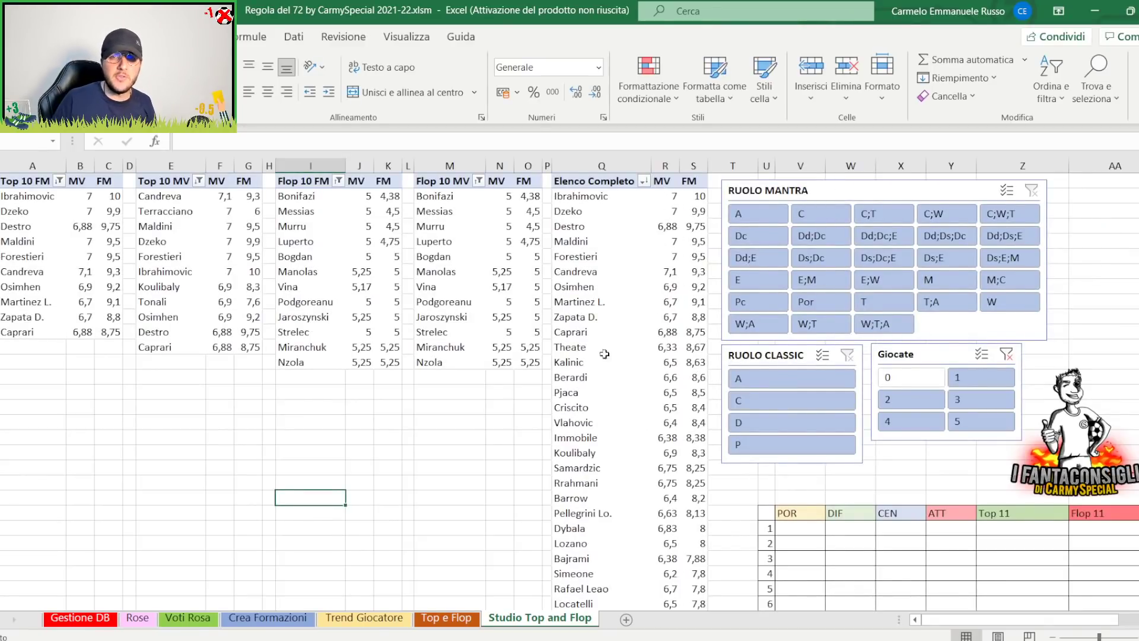
{"action": "scroll", "coordinate": [822, 451], "scroll_direction": "down", "scroll_amount": 2}
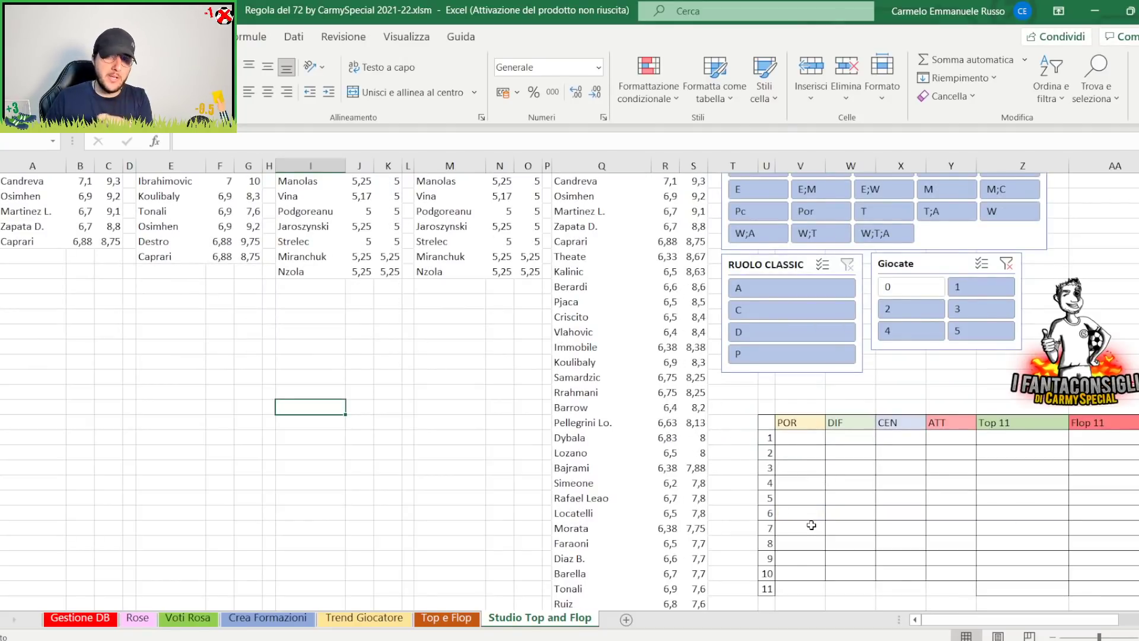
{"action": "scroll", "coordinate": [811, 525], "scroll_direction": "up", "scroll_amount": 2}
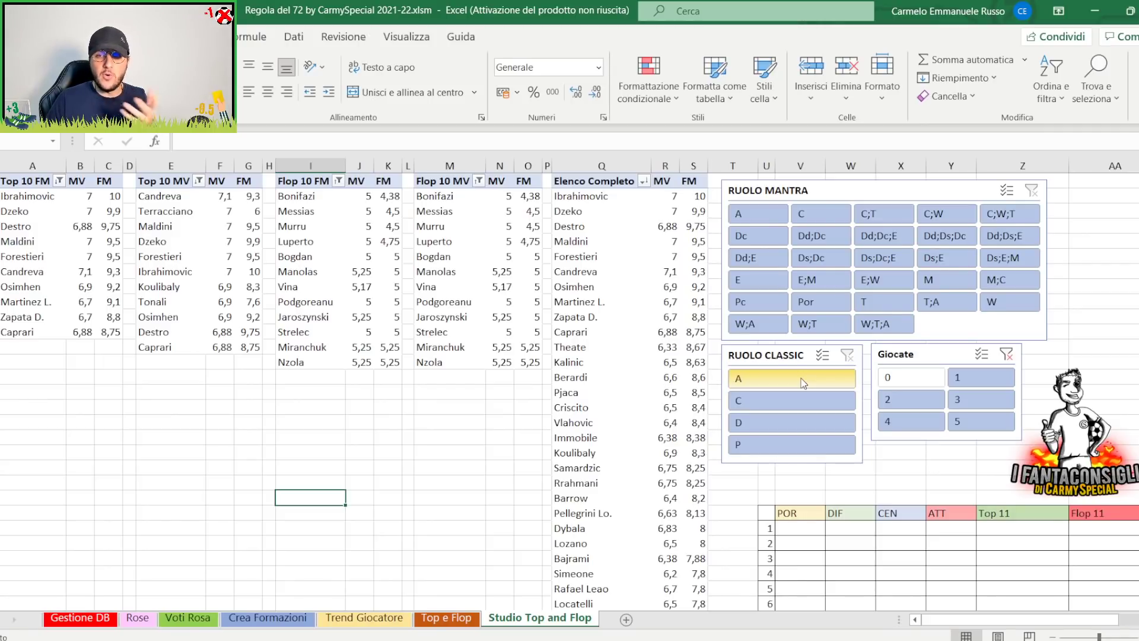
Step: Cycle RUOLO CLASSIC through A, C, D, P, then filter to 5 games and Pc attackers
{"action": "left_click", "coordinate": [804, 382]}
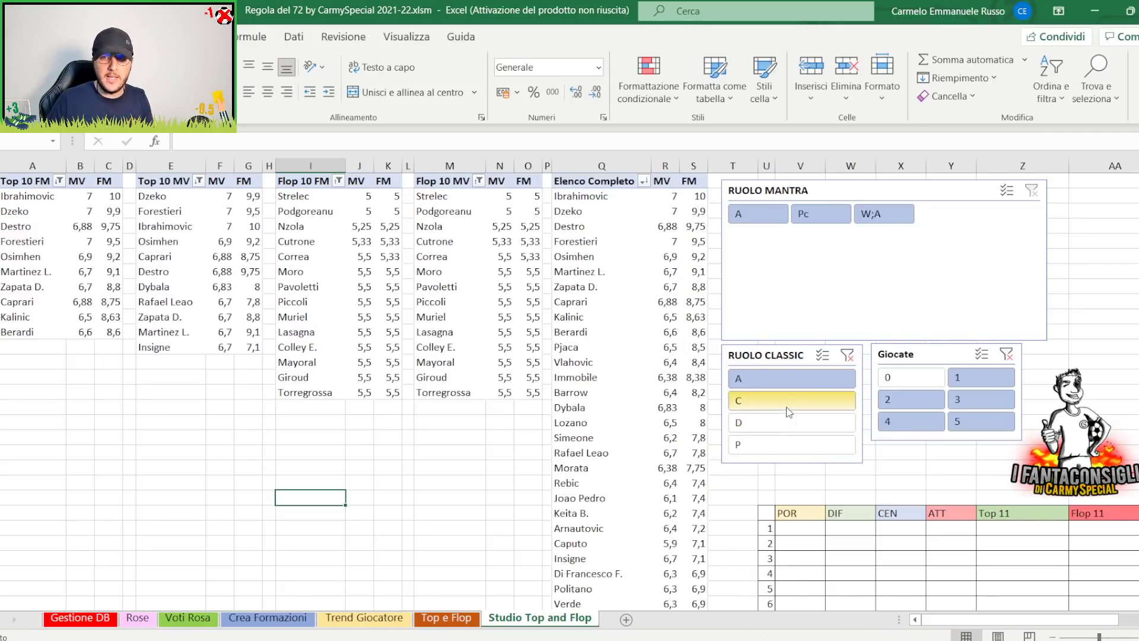
{"action": "left_click", "coordinate": [789, 402]}
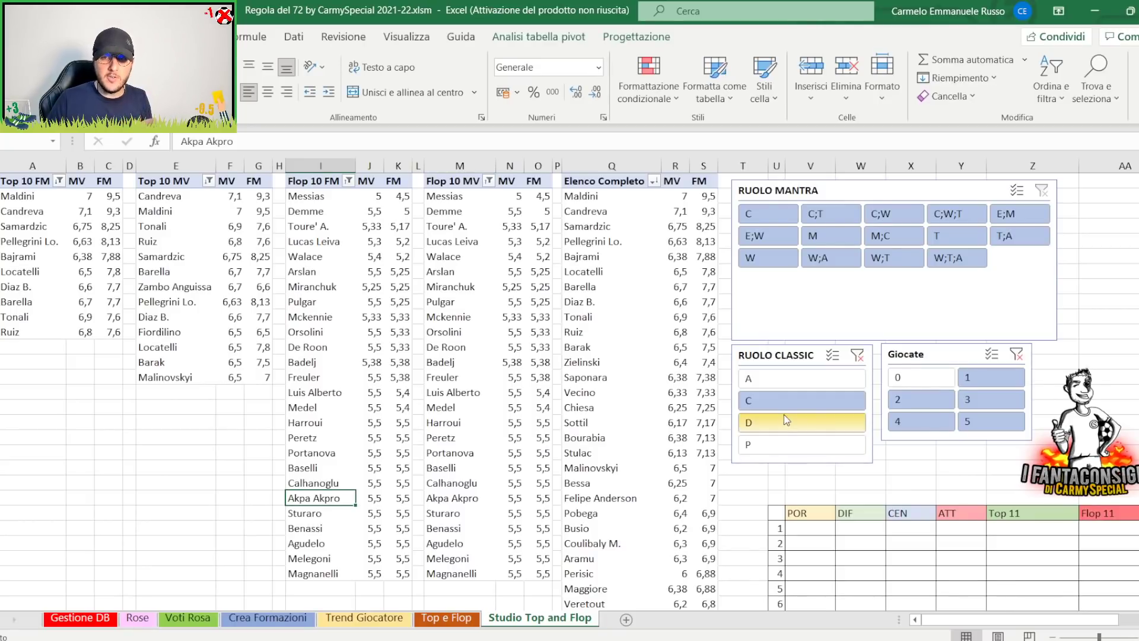
{"action": "left_click", "coordinate": [784, 416]}
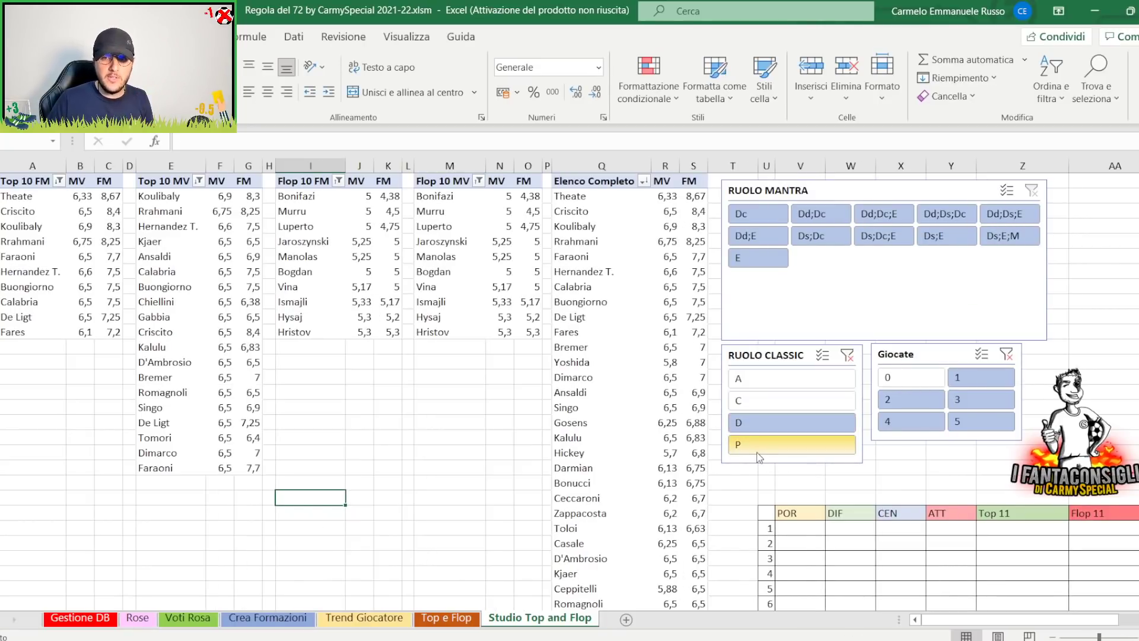
{"action": "left_click", "coordinate": [760, 444]}
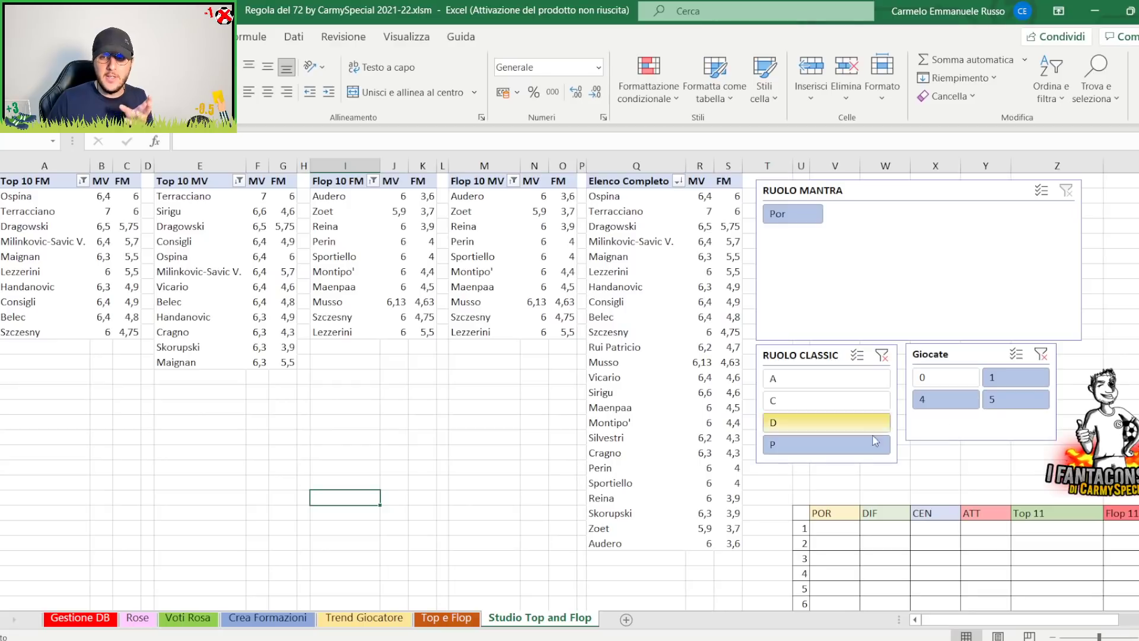
{"action": "left_click", "coordinate": [991, 401]}
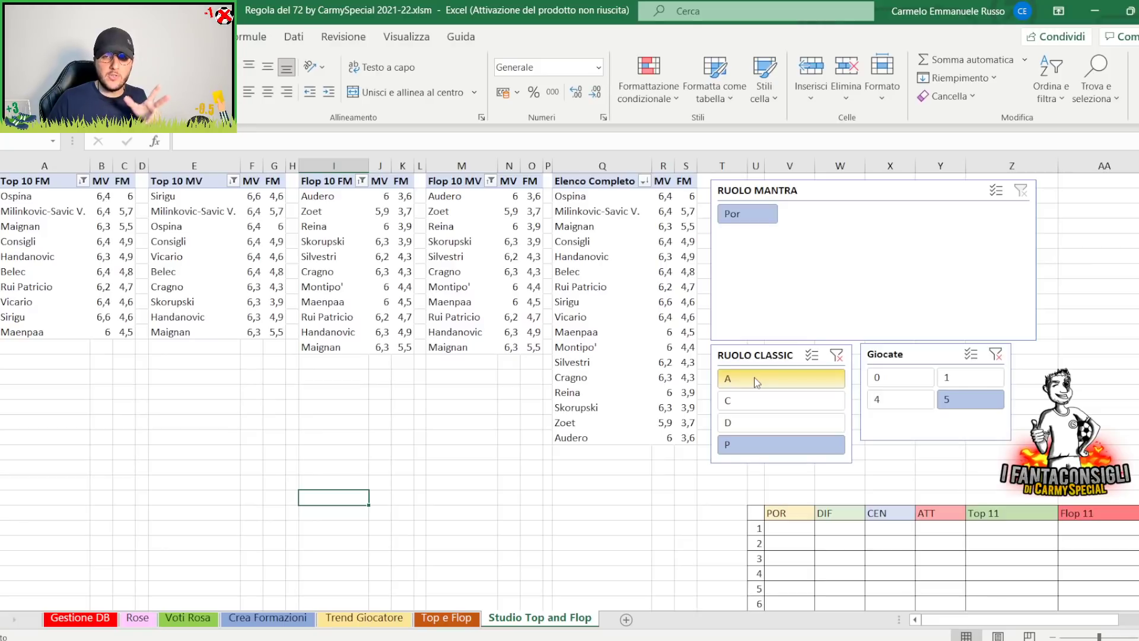
{"action": "left_click", "coordinate": [810, 386]}
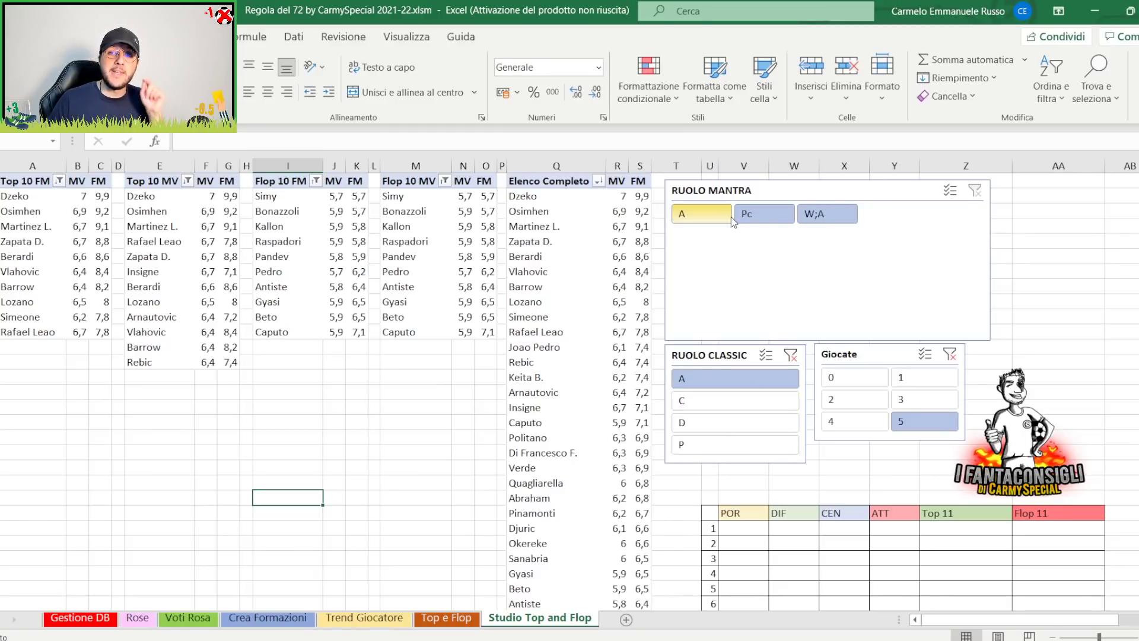
{"action": "left_click", "coordinate": [771, 222]}
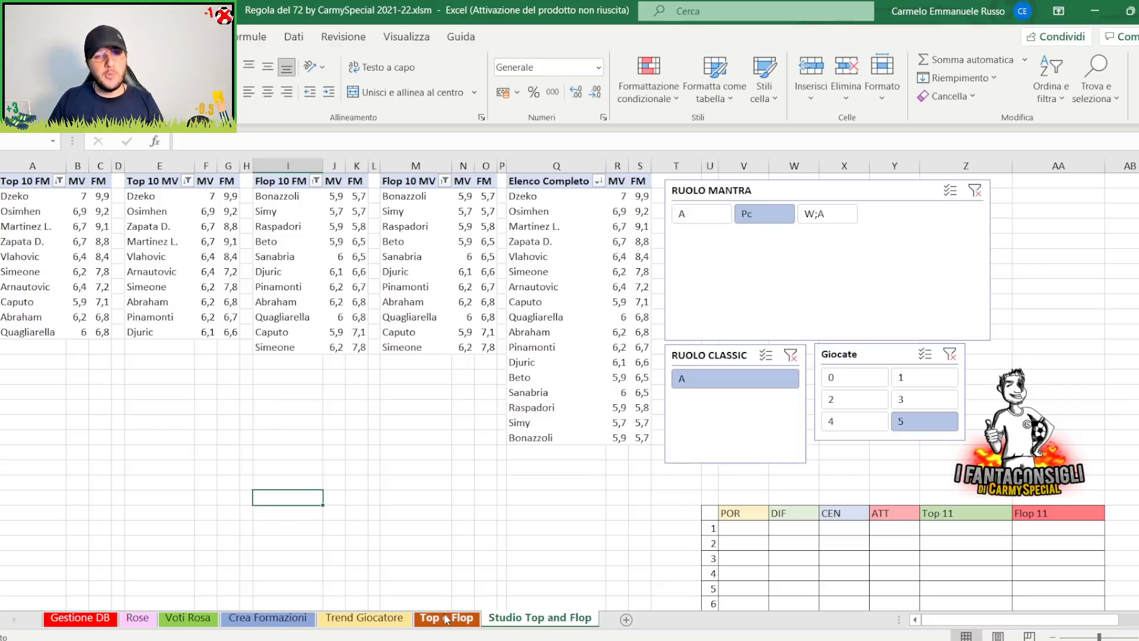
Step: On the Top e Flop sheet, enter SIRIGU as the first TOP Portieri name
{"action": "scroll", "coordinate": [682, 376], "scroll_direction": "down", "scroll_amount": 5}
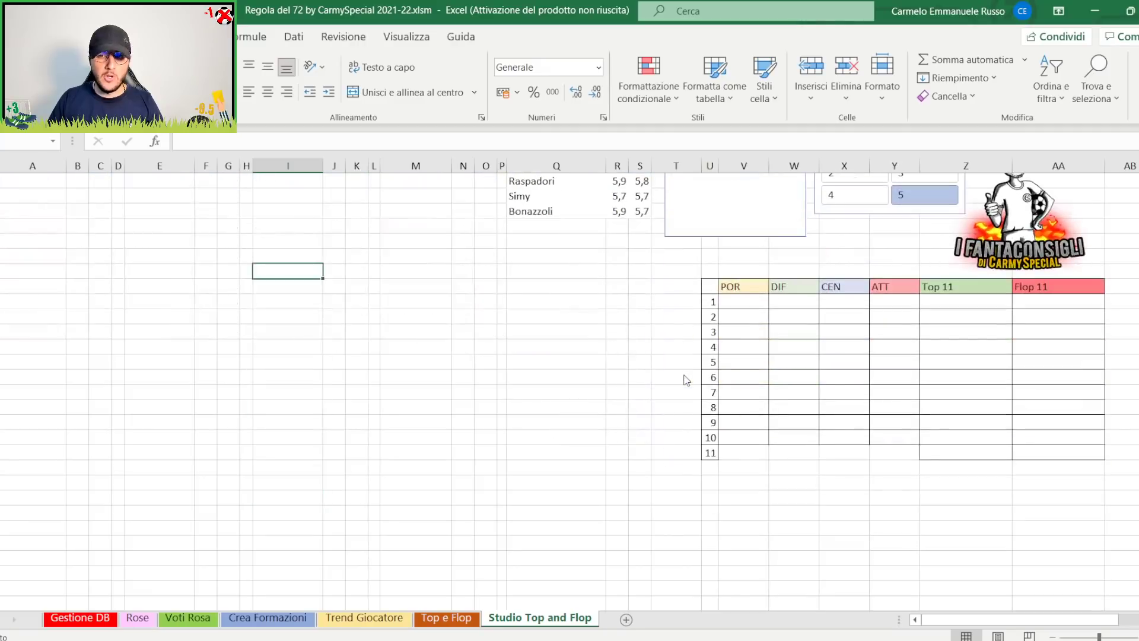
{"action": "scroll", "coordinate": [681, 376], "scroll_direction": "up", "scroll_amount": 5}
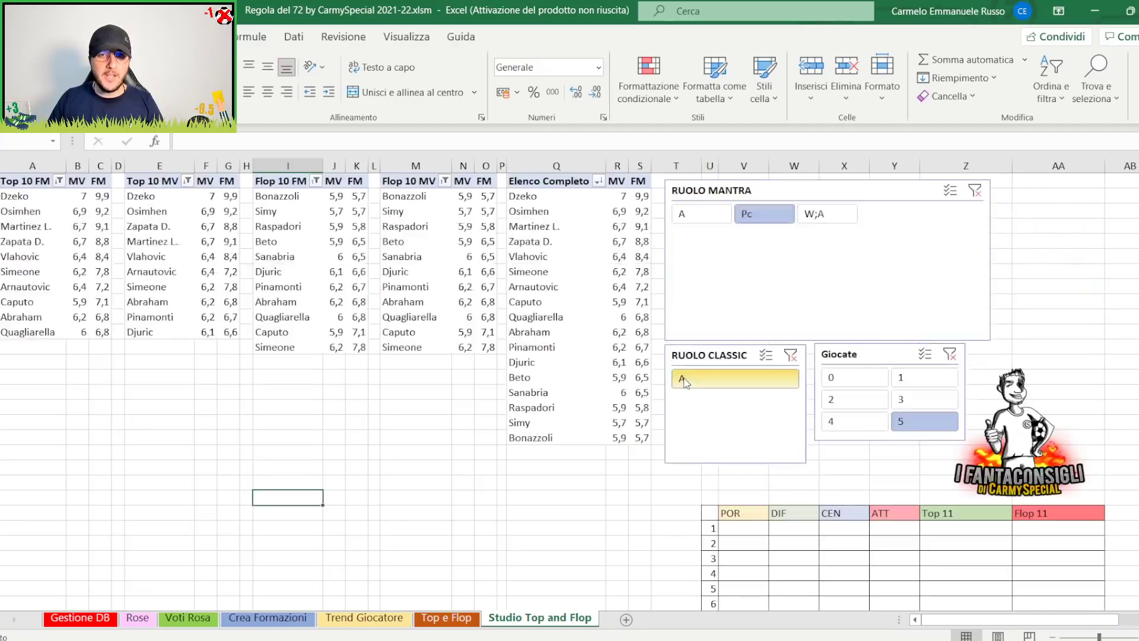
{"action": "left_click", "coordinate": [431, 623]}
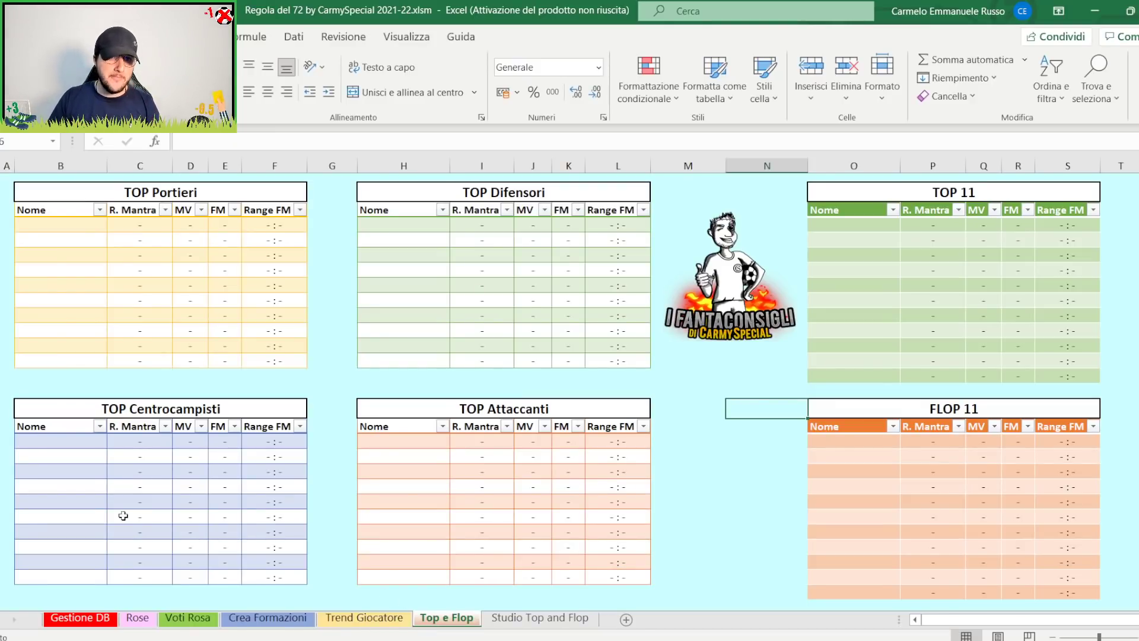
{"action": "left_click", "coordinate": [69, 442]}
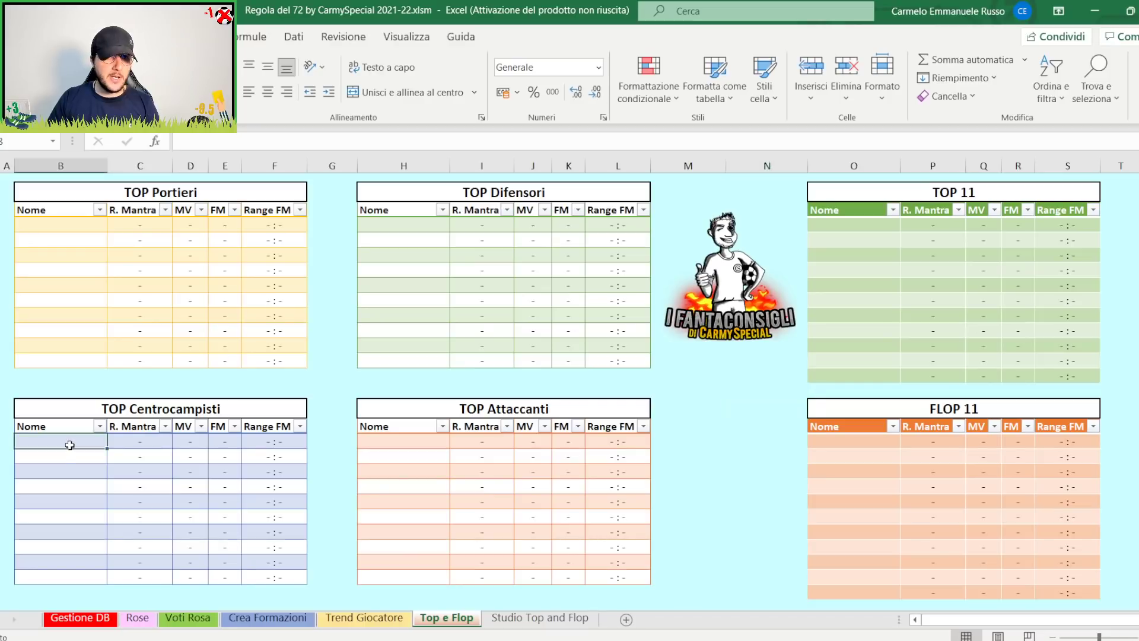
{"action": "left_click", "coordinate": [70, 226]}
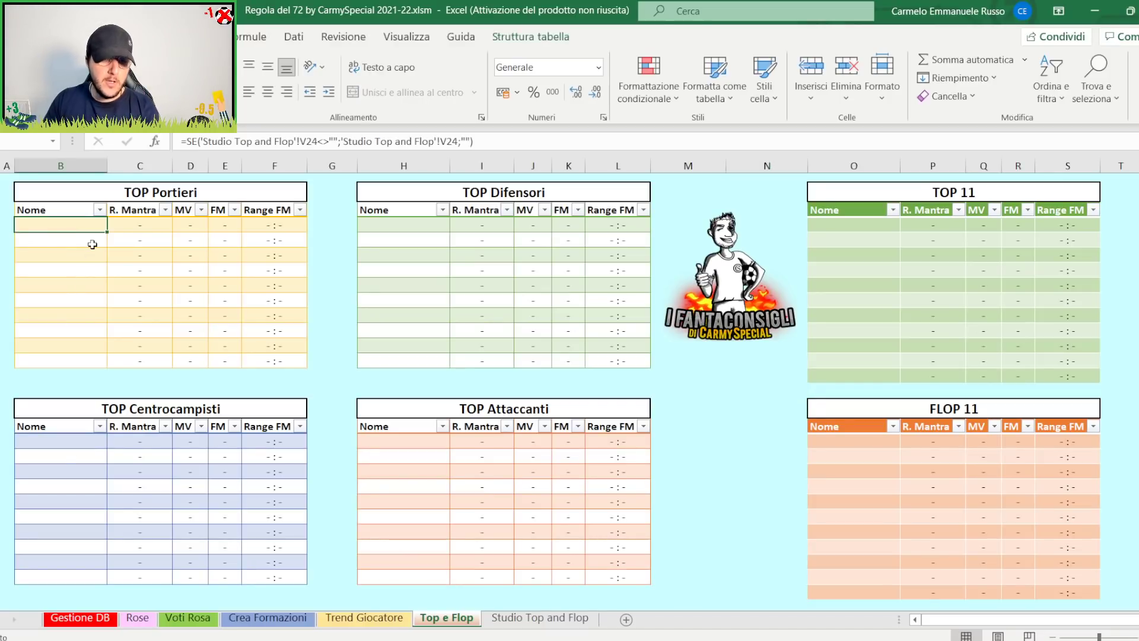
{"action": "type", "text": "SIR"}
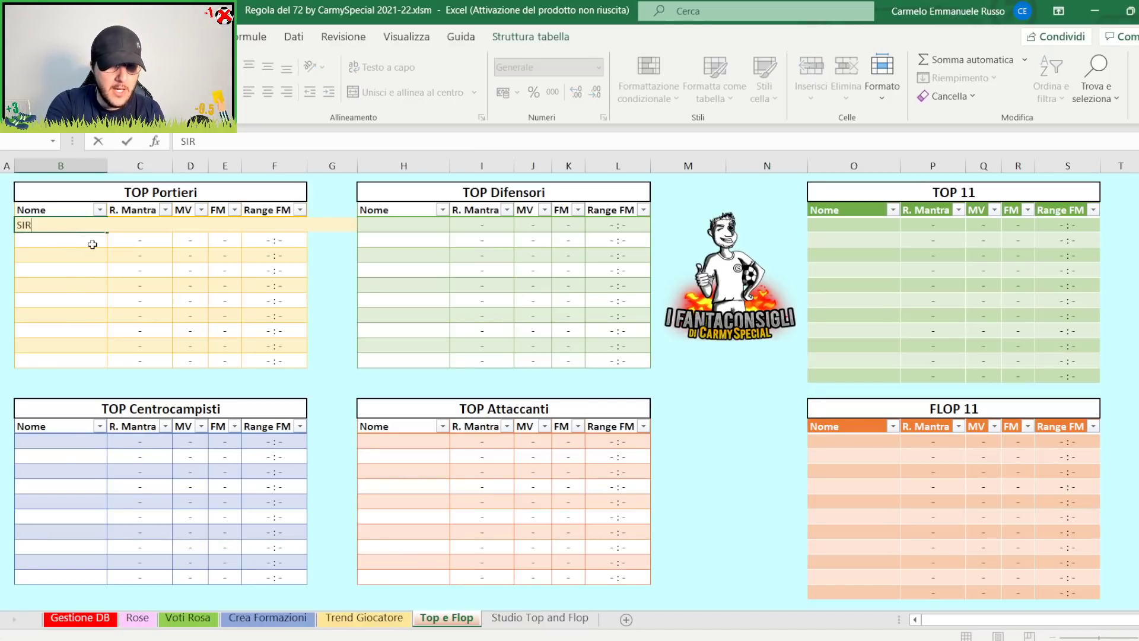
{"action": "type", "text": "IGU"}
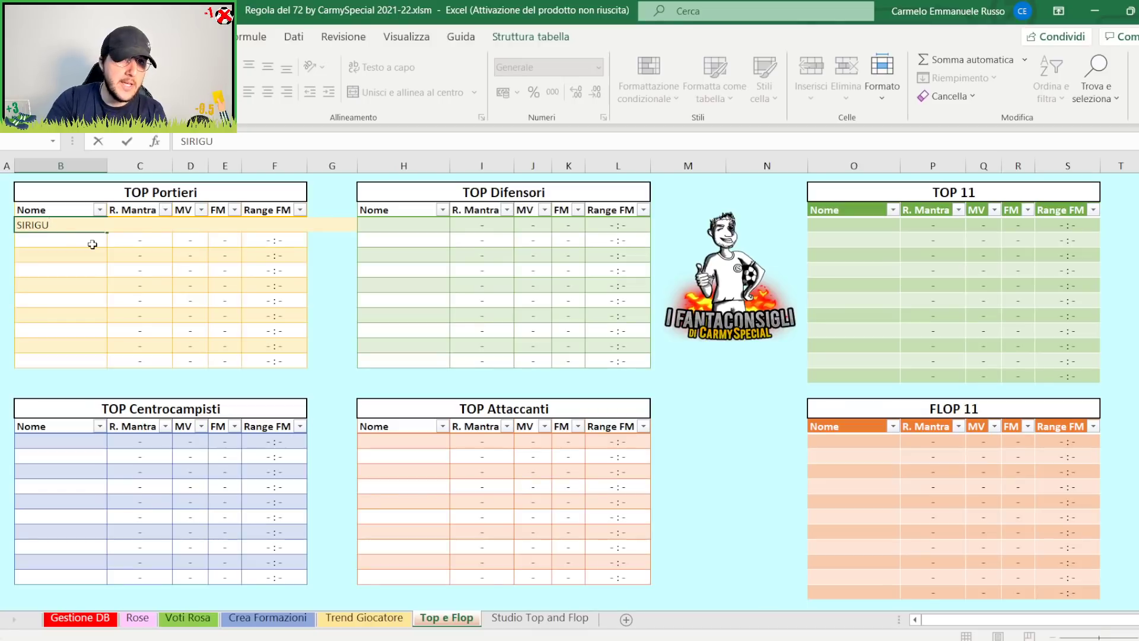
{"action": "key", "text": "Return"}
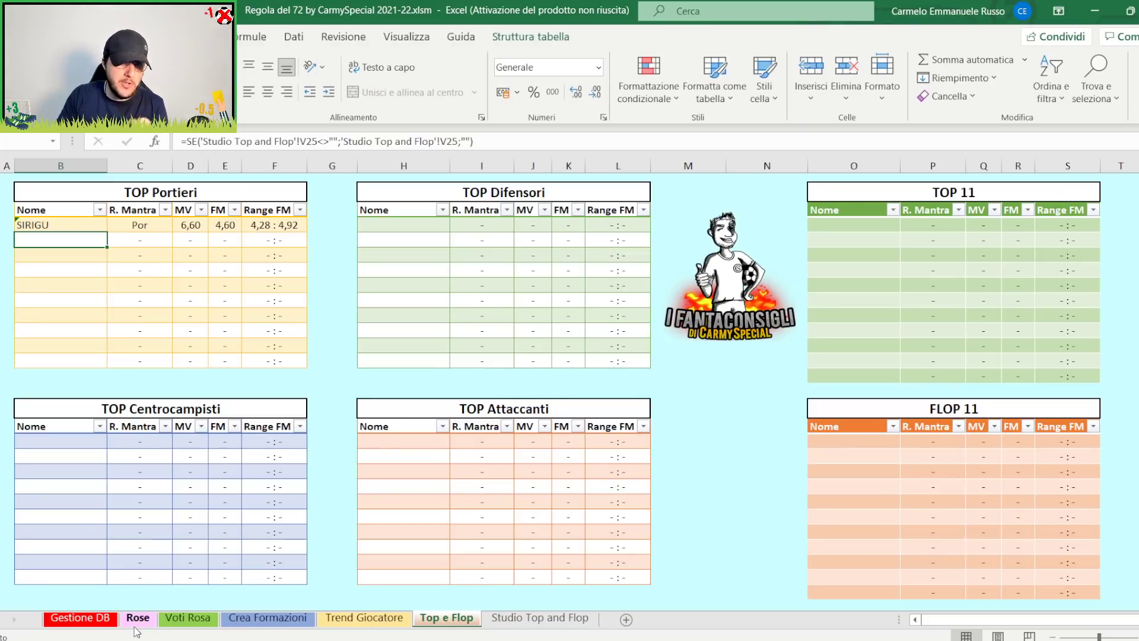
Step: Return to Crea Formazioni, showing Formazione 2 at 77,4 and the 3-5-2 at 74,8
{"action": "left_click", "coordinate": [240, 620]}
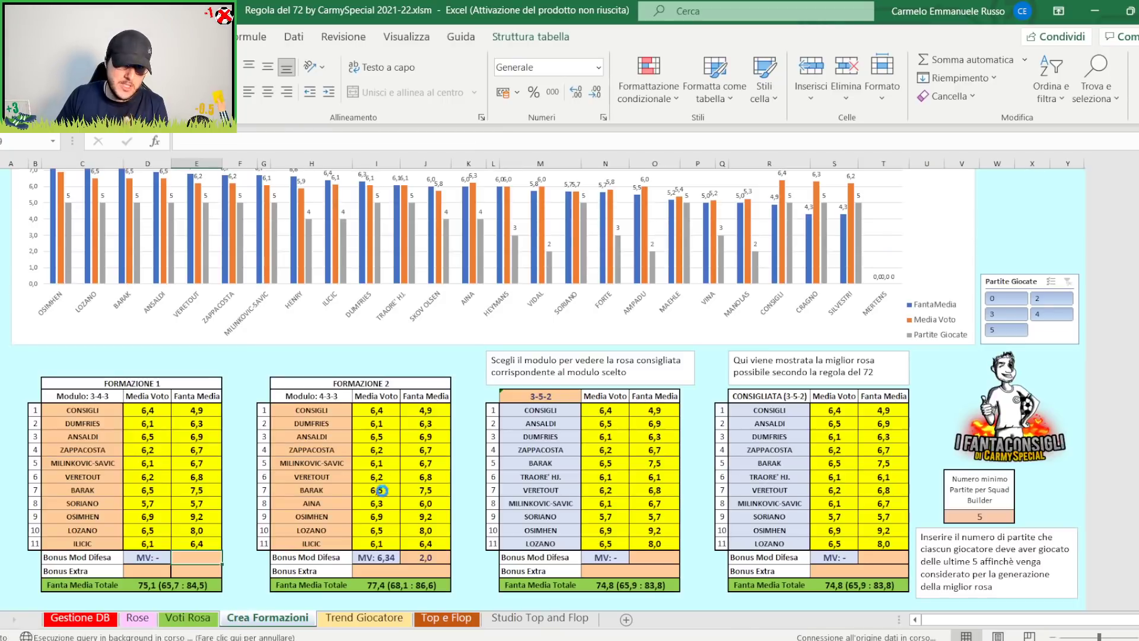
{"action": "scroll", "coordinate": [380, 490], "scroll_direction": "up", "scroll_amount": 1}
{"action": "scroll", "coordinate": [632, 493], "scroll_direction": "down", "scroll_amount": 2}
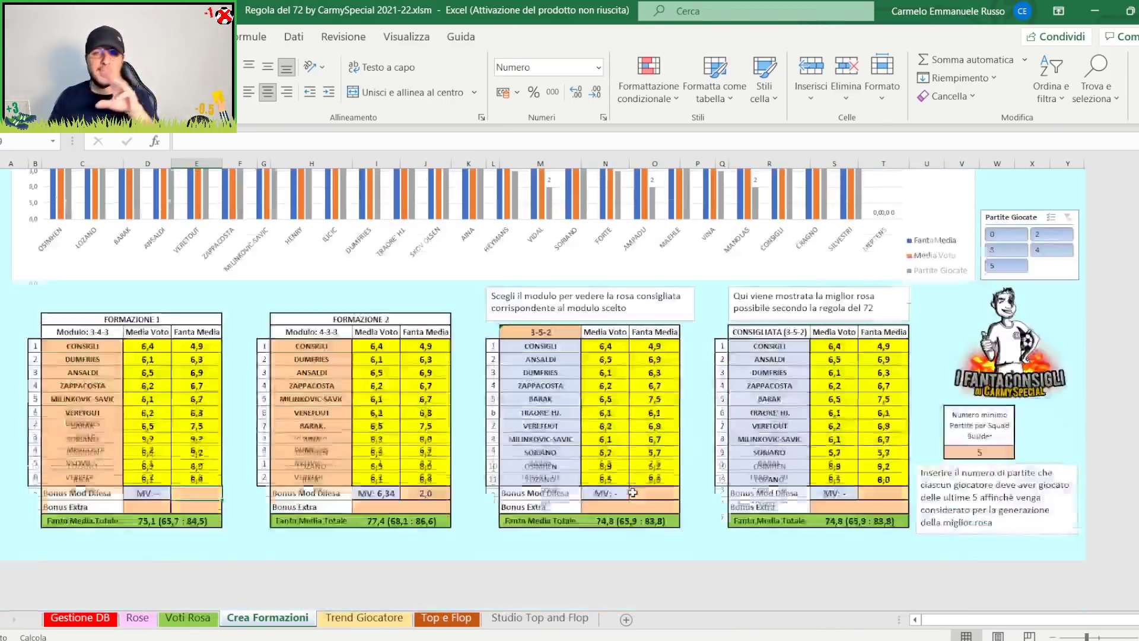